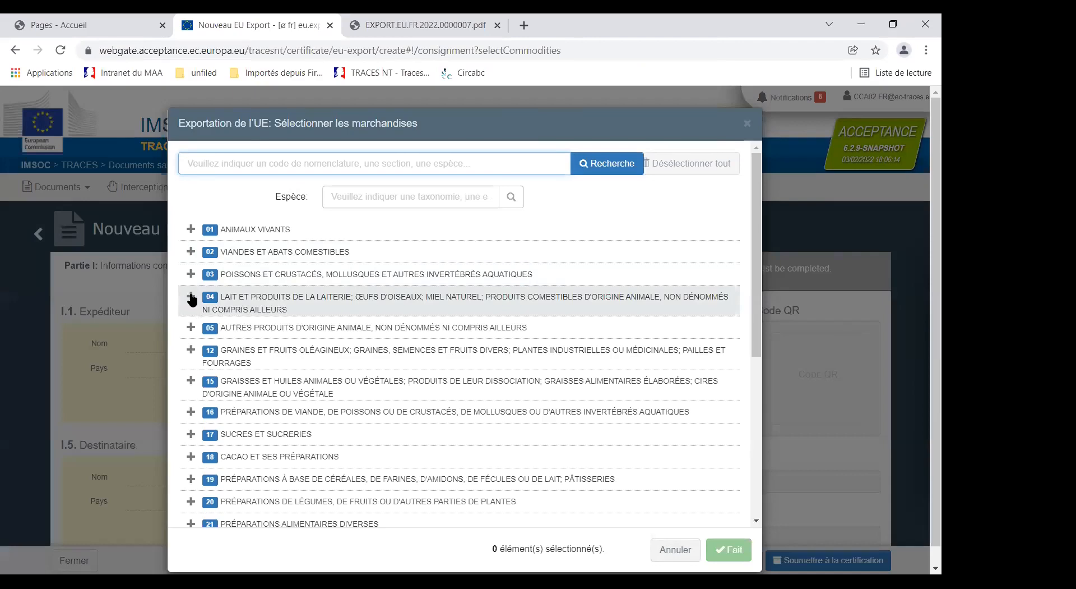
Step: Select the certificate "(CL) Lait et produits laitiers destinés au Chili" under commodity code 0401 in chapter 04 and confirm the selection
click(191, 297)
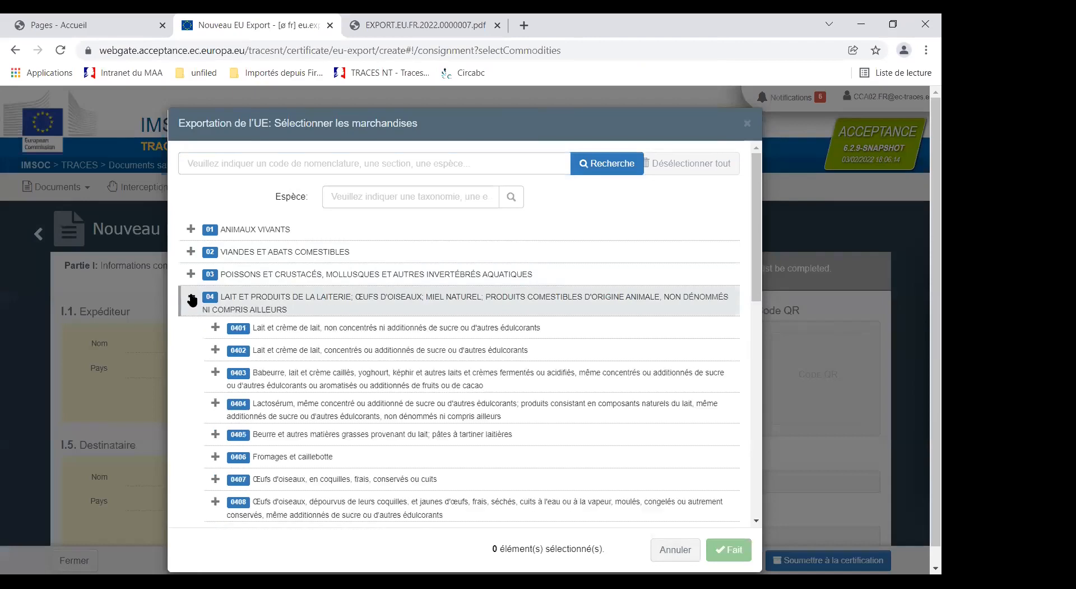
click(216, 328)
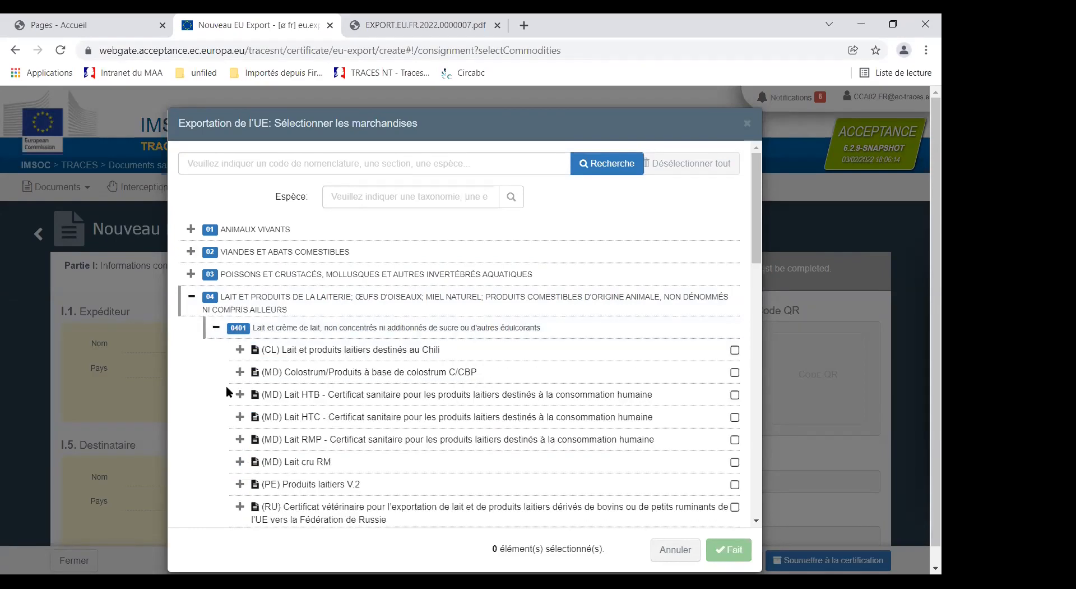
scroll(322, 439, down, 1)
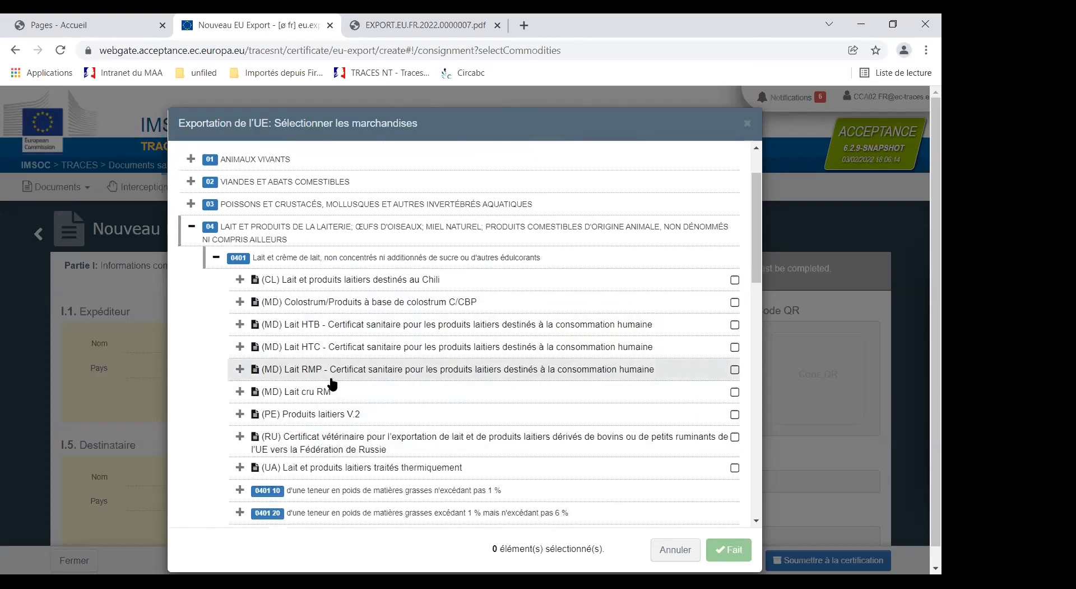
click(734, 280)
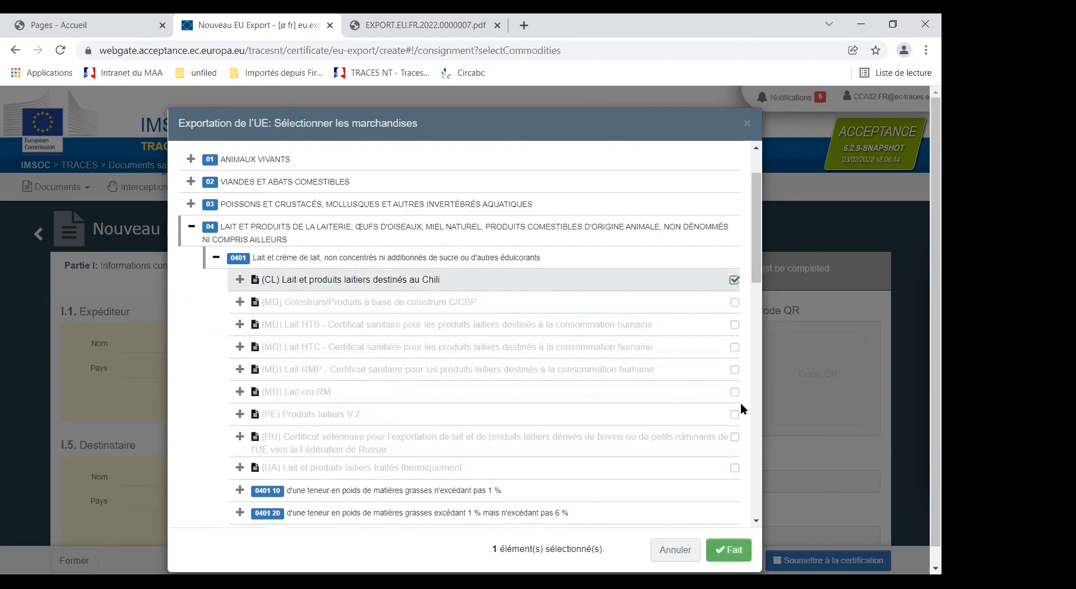
click(729, 549)
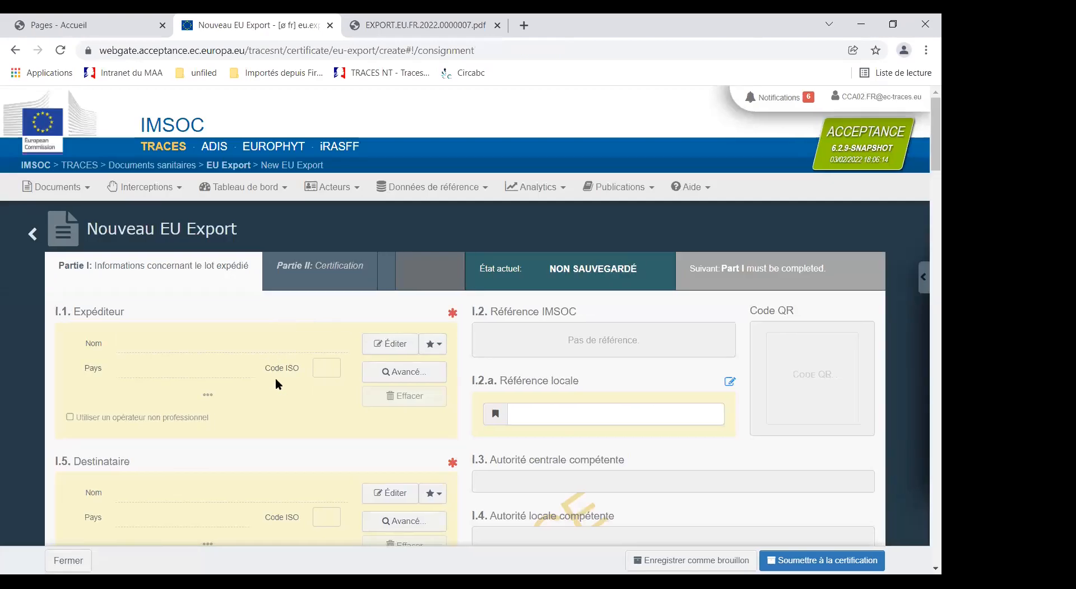
Step: Try to find the consignor (I.1) by the name RAW MILK, with the country set to France
click(138, 343)
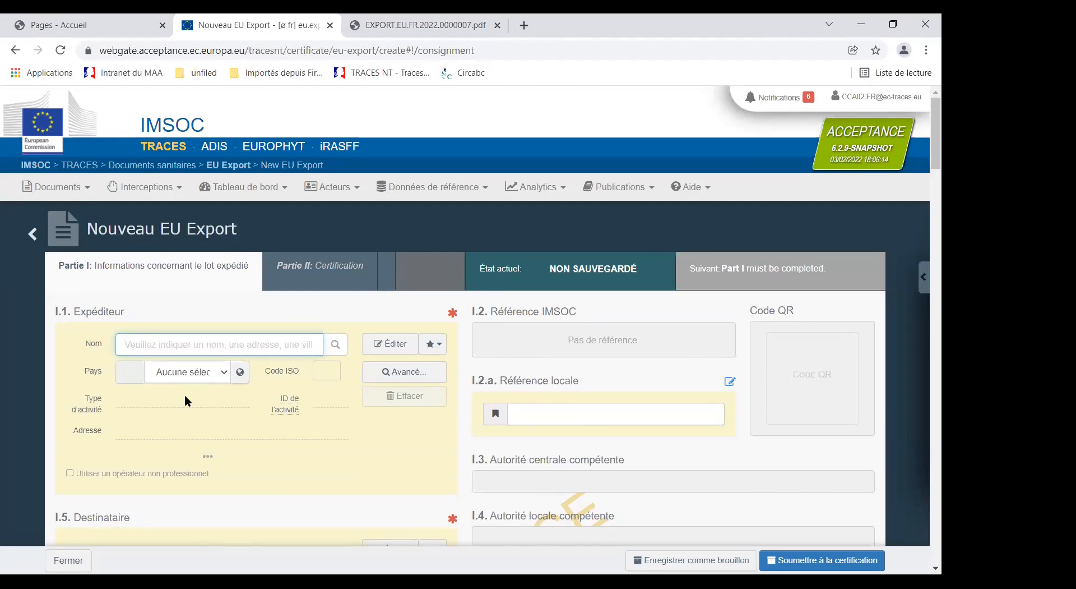
text(RAW MILK)
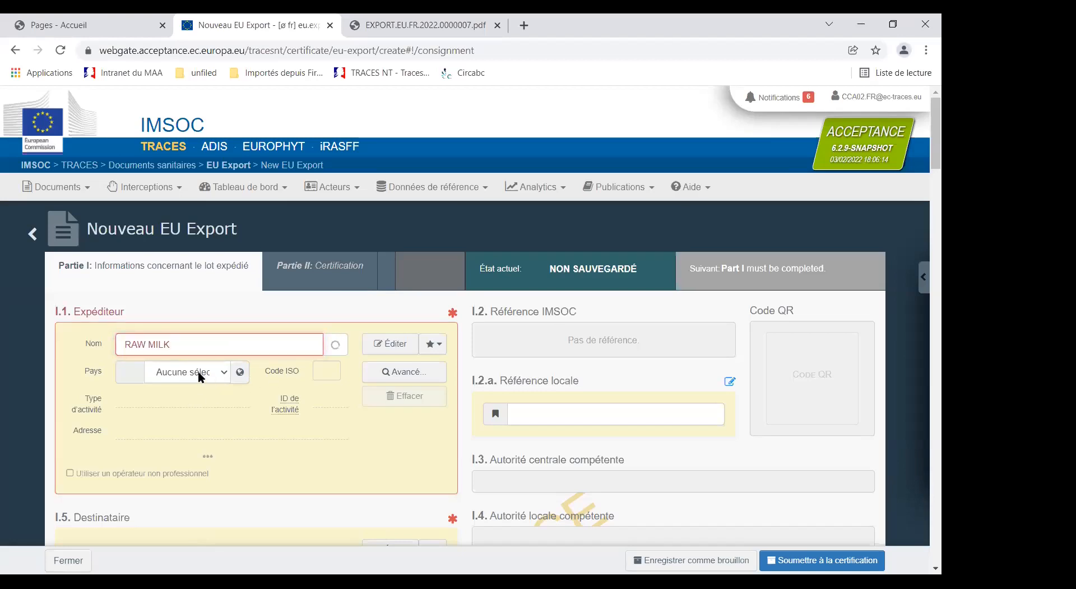
click(197, 371)
click(181, 374)
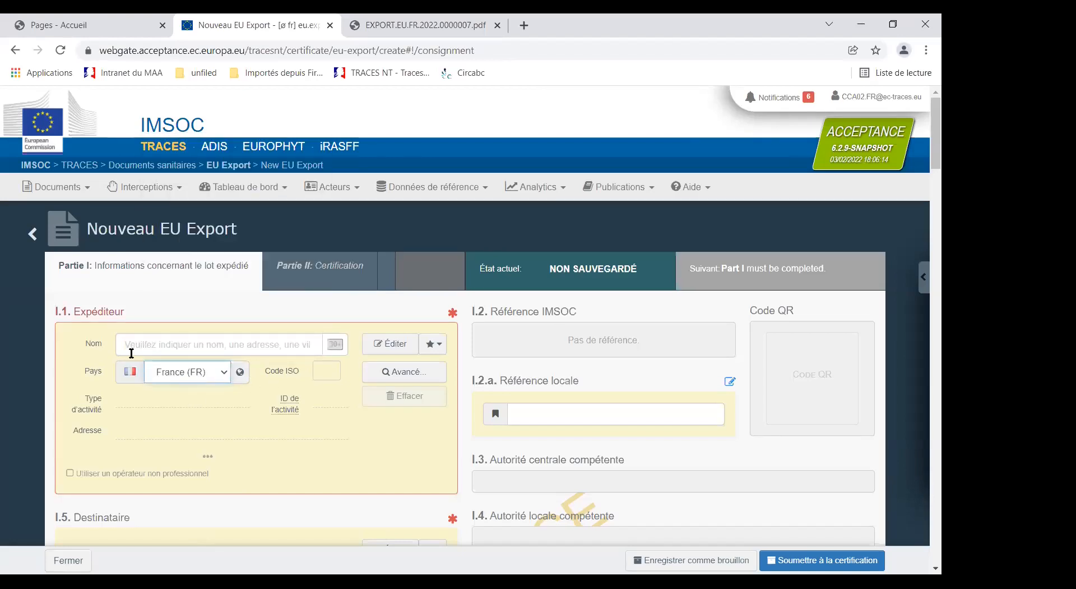
click(192, 343)
text(RAW)
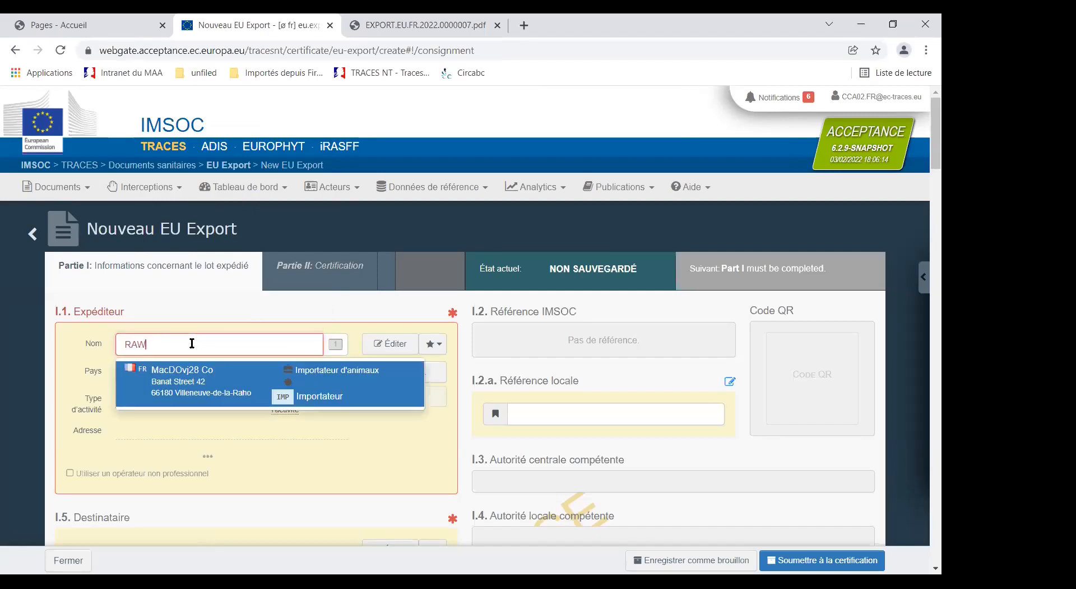
text( MILK)
click(147, 344)
key(BackSpace)
click(148, 344)
click(315, 430)
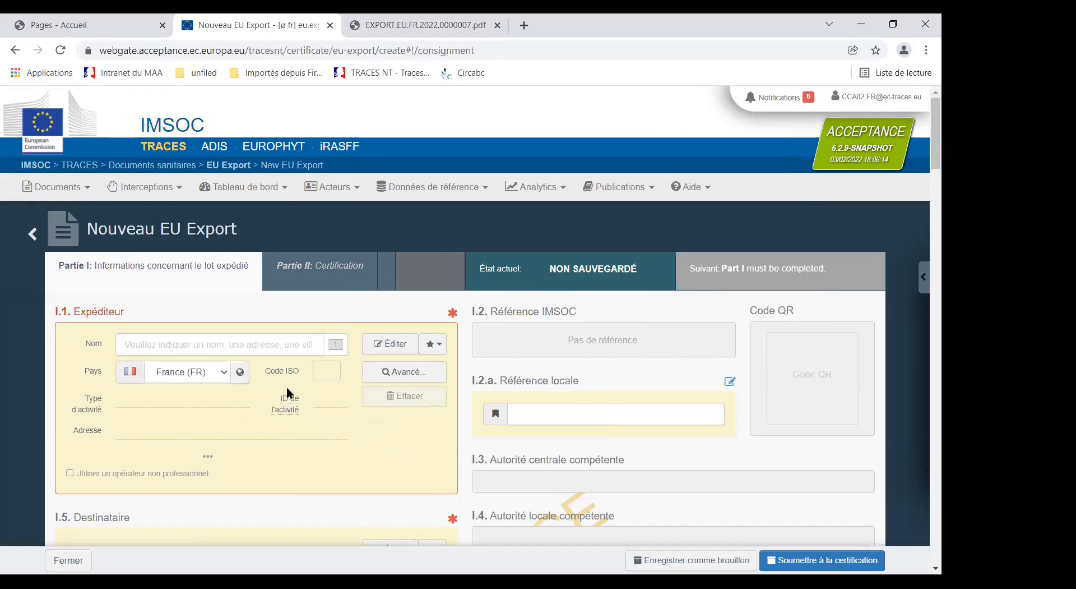
Step: Open the advanced operator search for the consignor (I.1), choose France as the country and show the additional filters
click(403, 372)
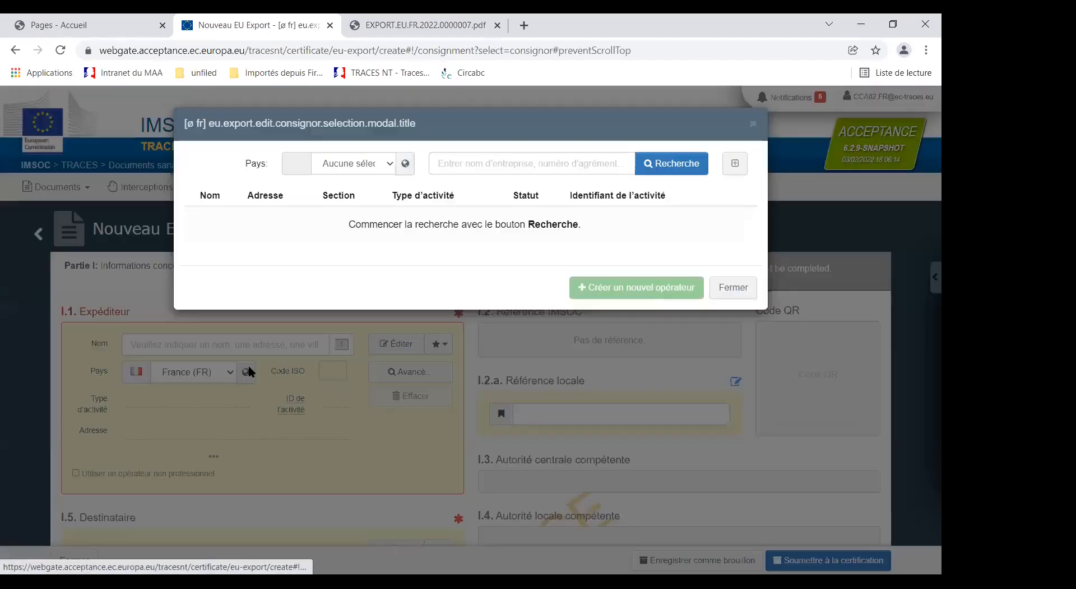
click(359, 161)
text(fr)
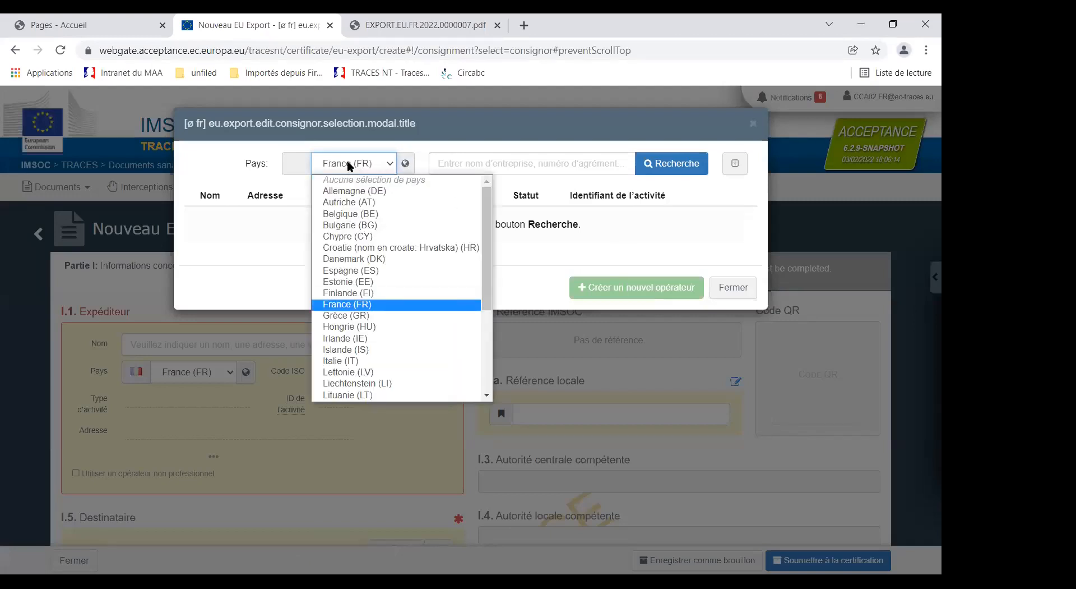
click(763, 166)
click(734, 163)
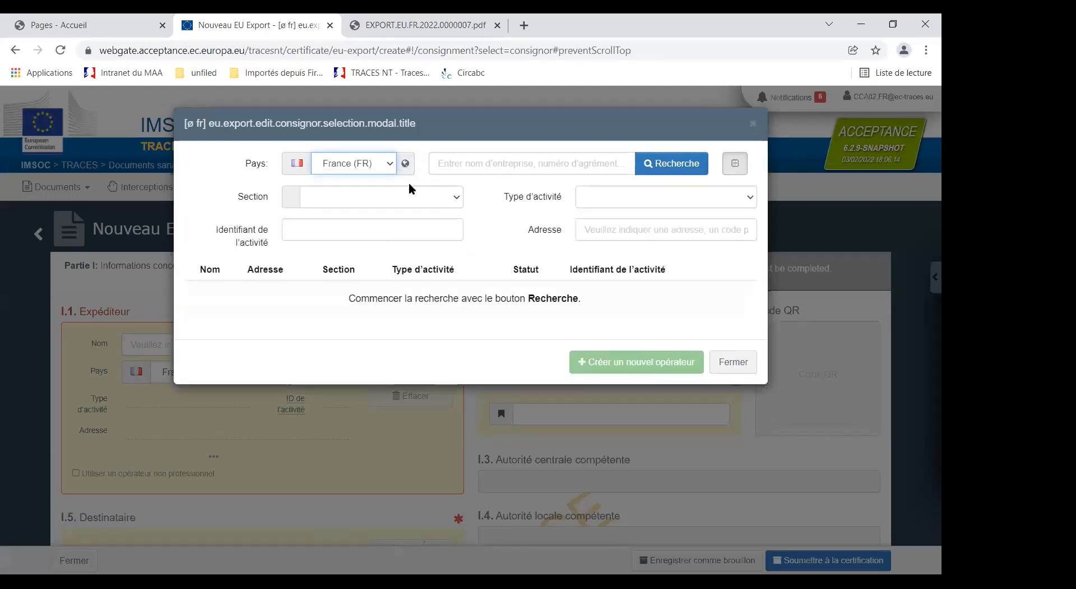
Step: Filter by the section "Raw milk, dairy products, colostrum and colostrum-based products (MMP)", run the search and select TEST LMS BREXIT as consignor
click(458, 194)
scroll(438, 338, down, 5)
scroll(440, 342, down, 8)
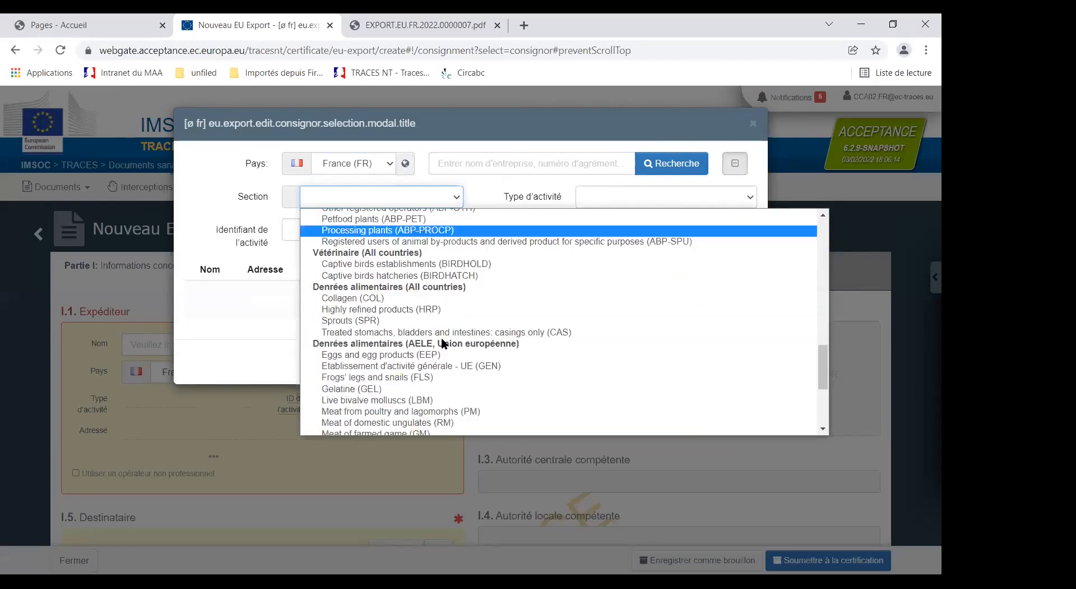
scroll(421, 350, down, 3)
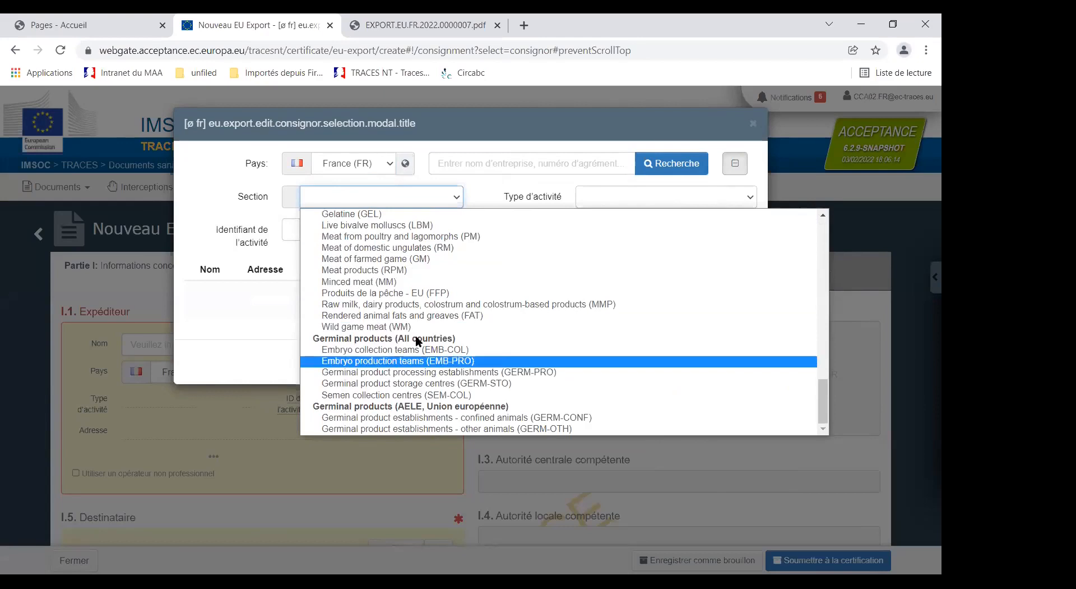
click(373, 305)
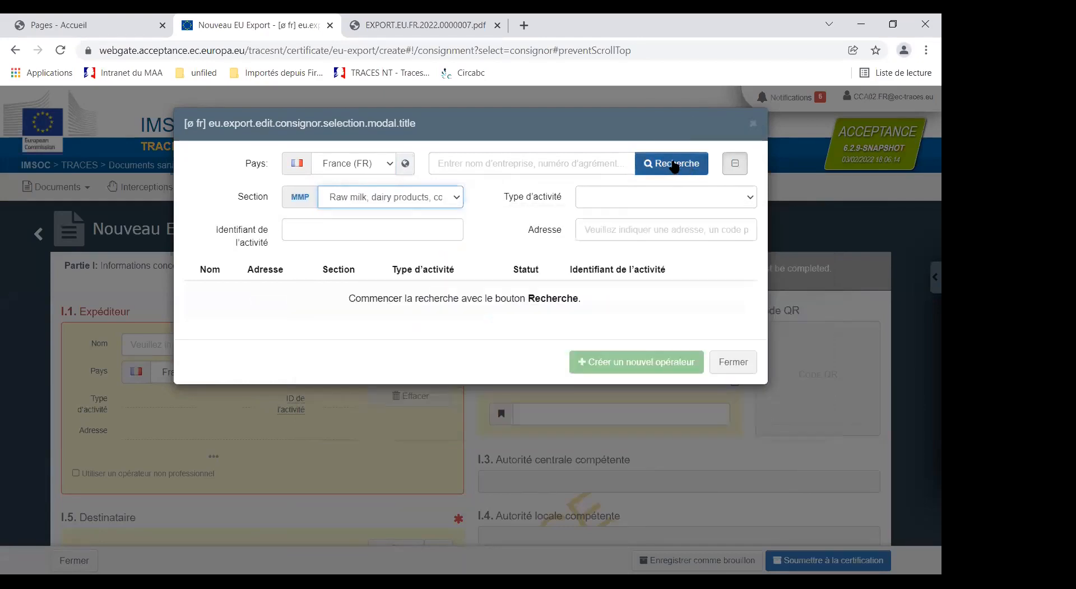
click(673, 166)
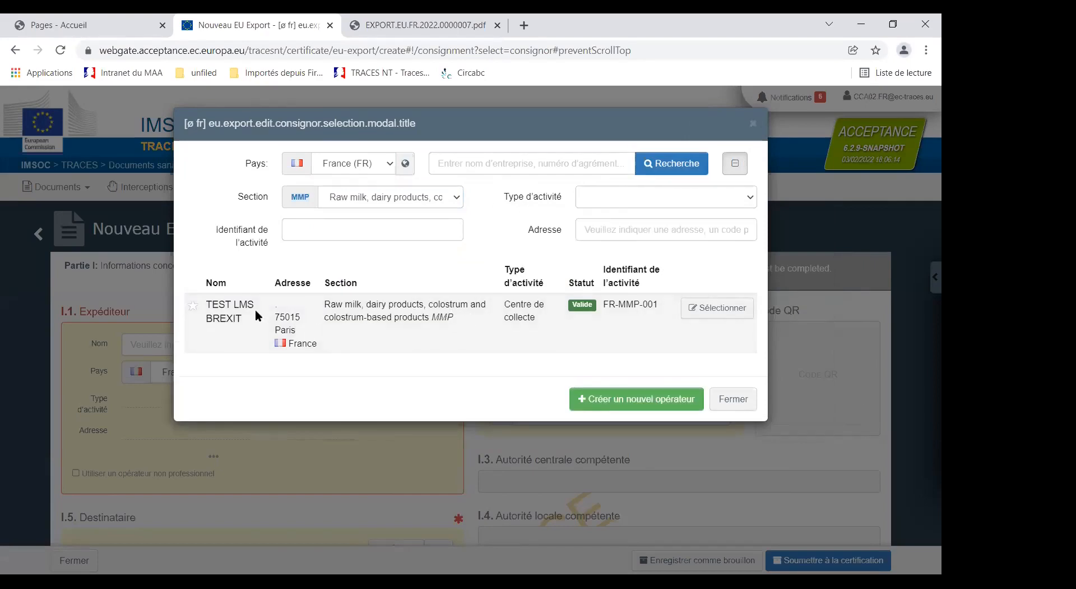
click(707, 307)
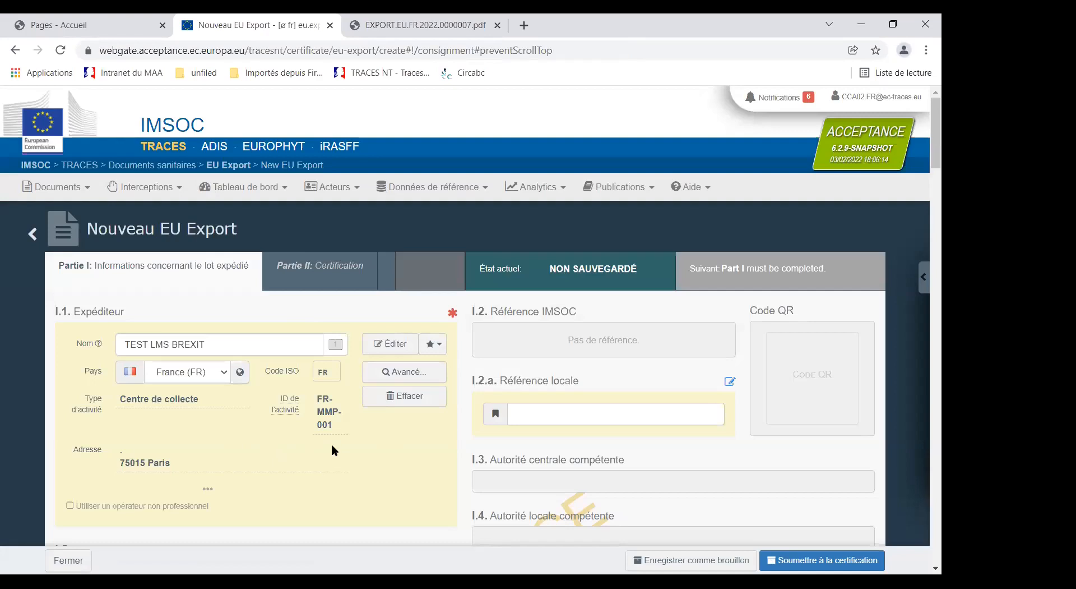
Step: Run an advanced operator search for the consignee (I.5) with the country set to Chili (CL)
scroll(332, 446, down, 3)
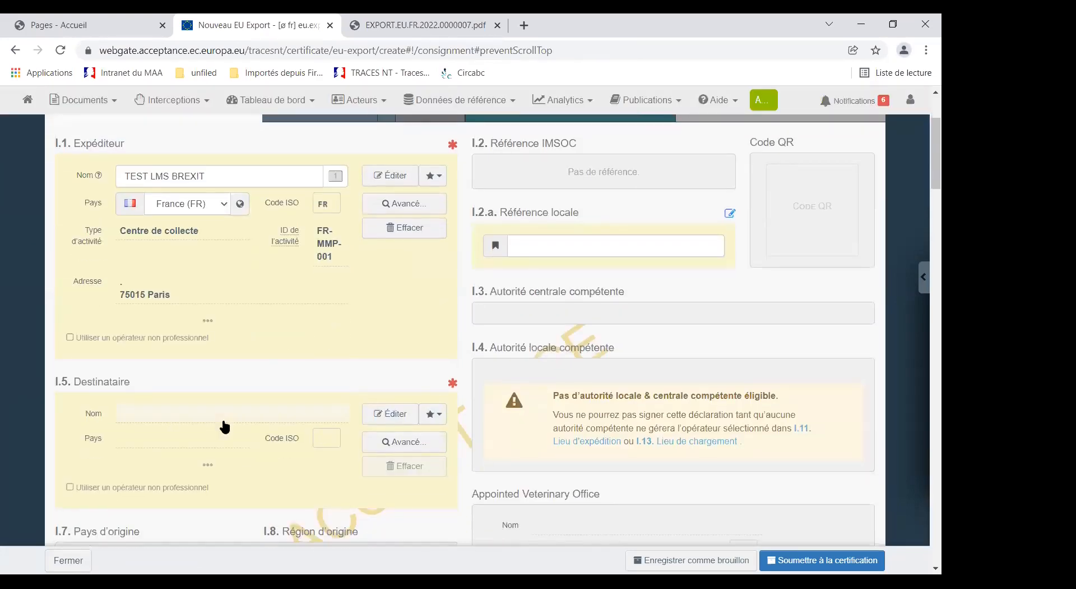
click(139, 414)
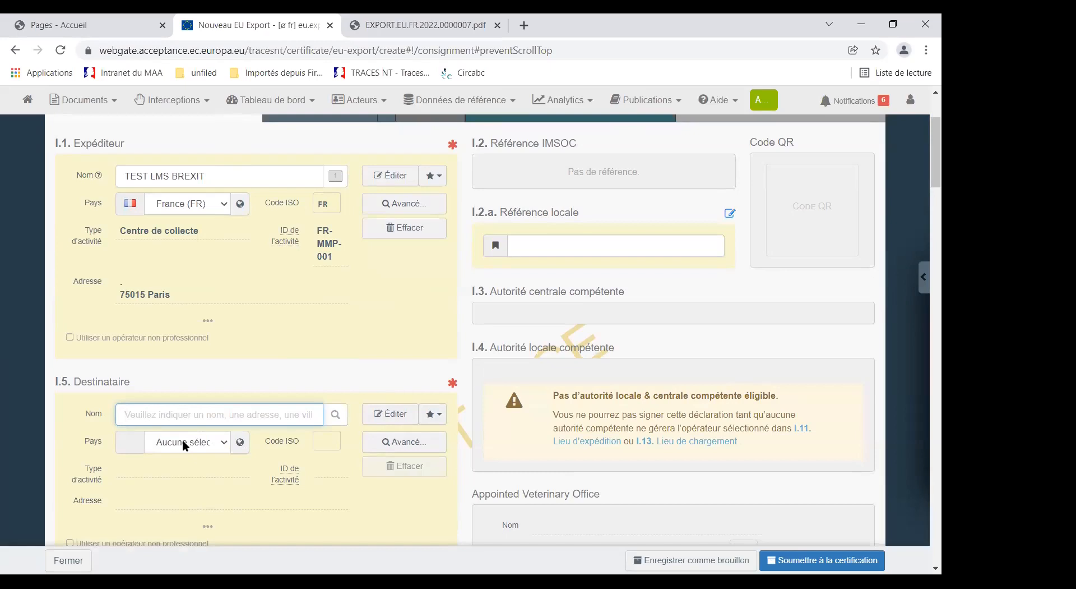
click(387, 441)
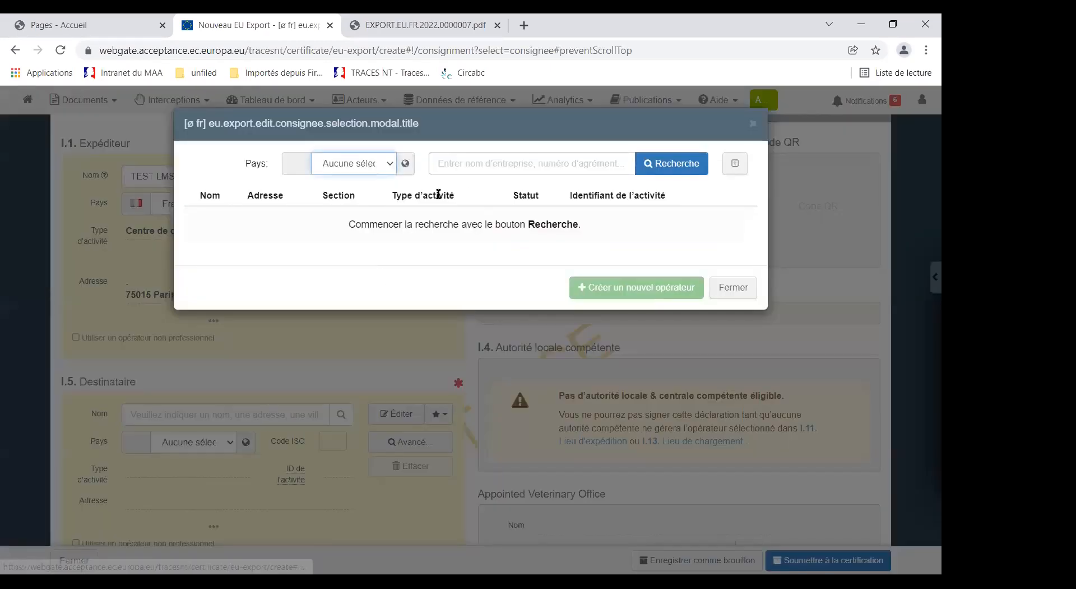
click(374, 163)
text(ch)
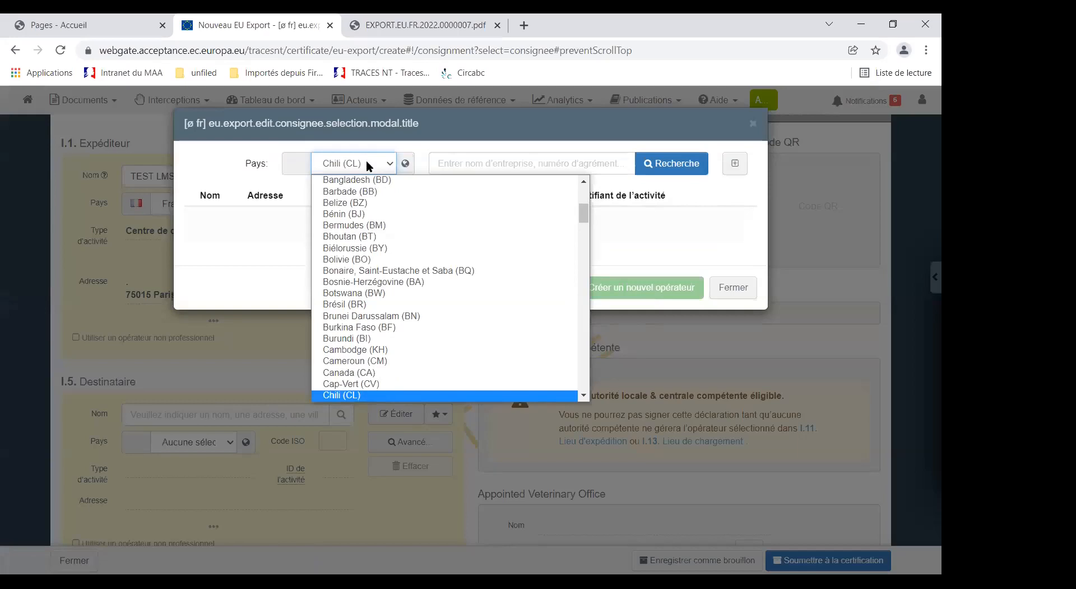
click(686, 172)
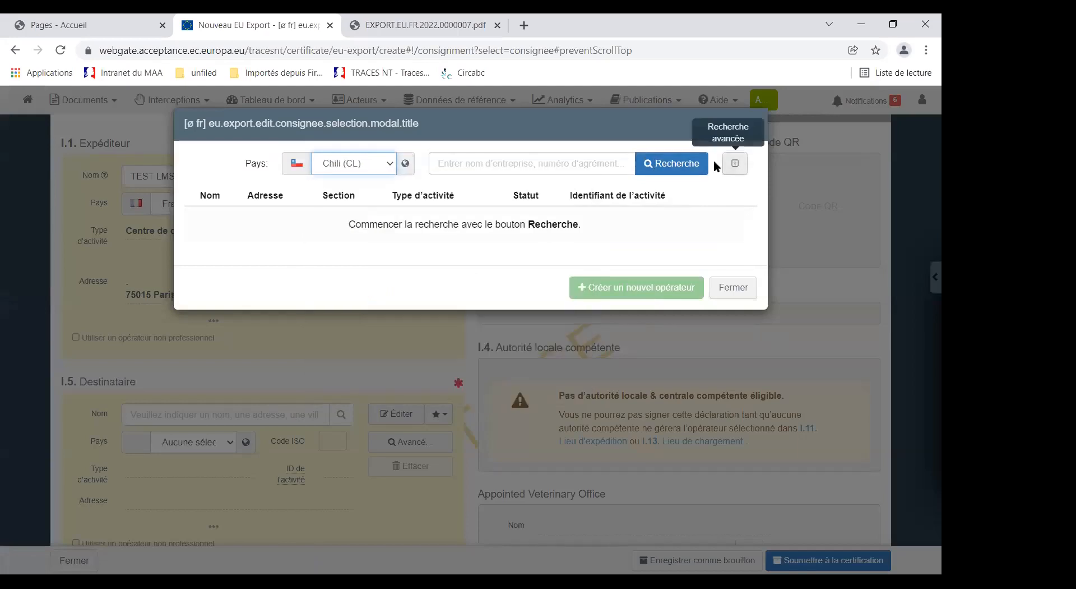
click(667, 164)
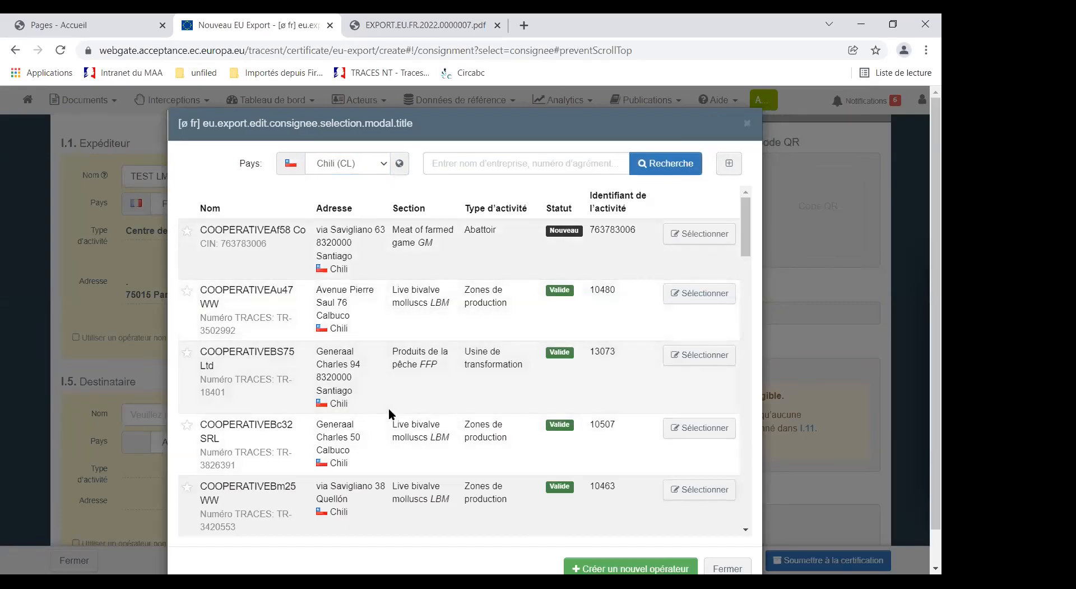
Step: Narrow the Chilean operators to the raw milk and dairy products section (MMP) and select WorldUSgw26 Ltd as consignee
scroll(372, 398, down, 4)
scroll(375, 395, down, 5)
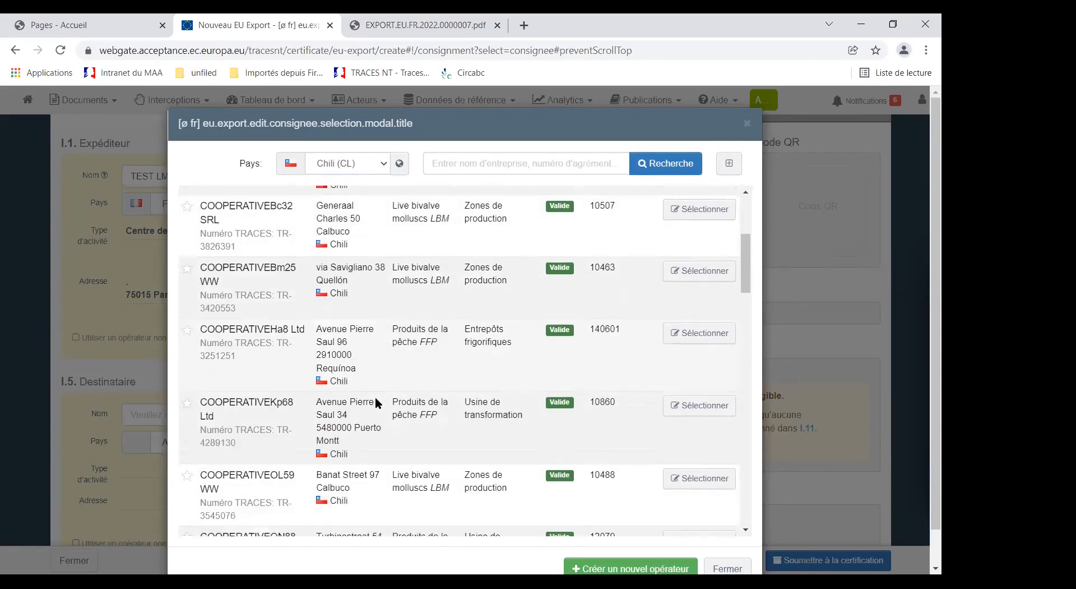
scroll(377, 401, down, 4)
scroll(381, 400, up, 13)
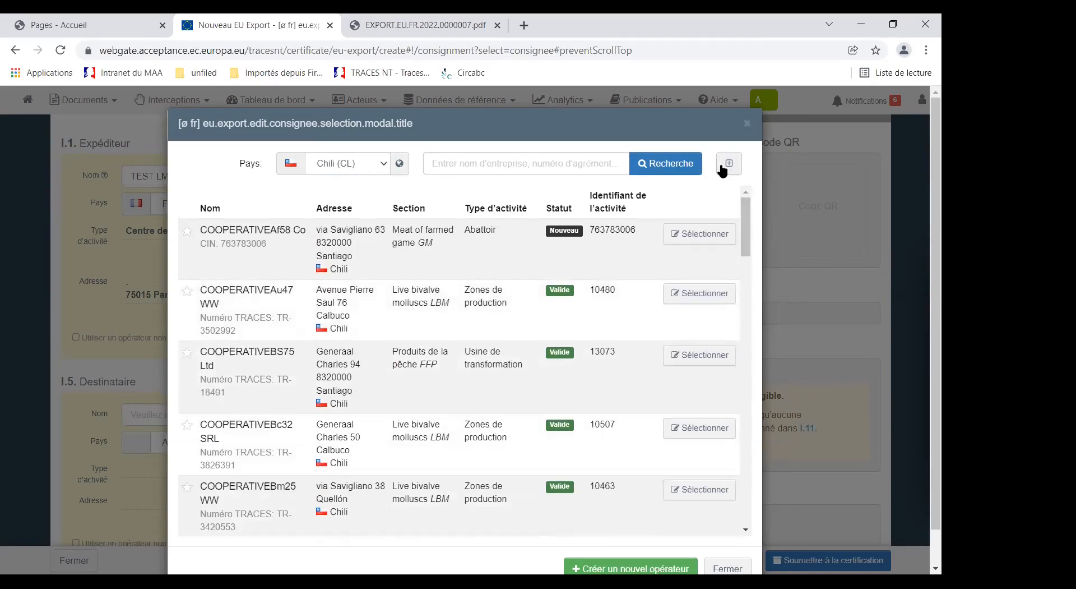
scroll(392, 367, down, 3)
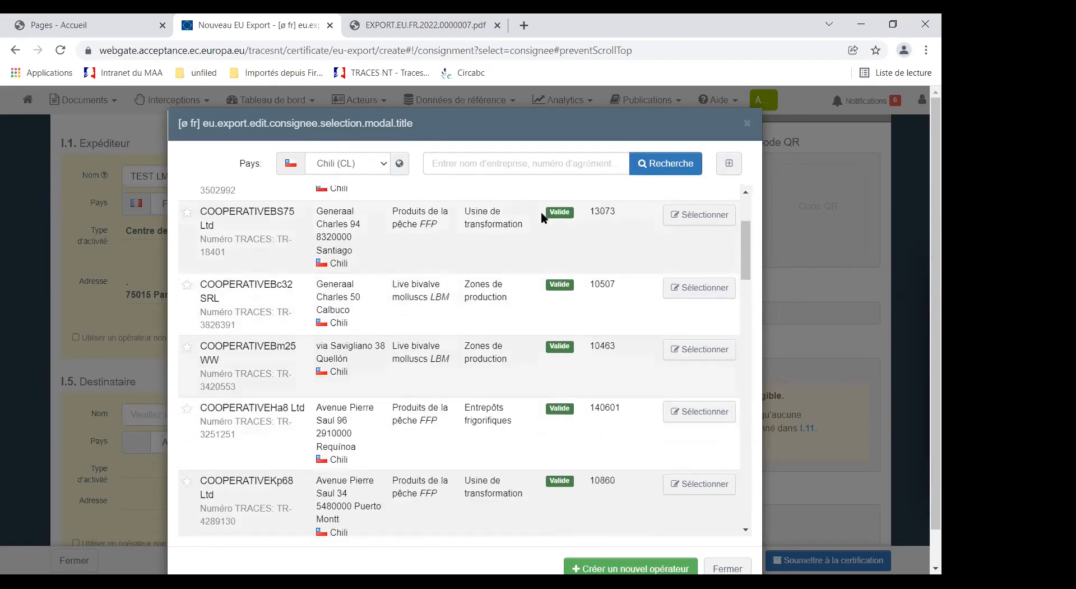
scroll(396, 360, up, 3)
click(729, 163)
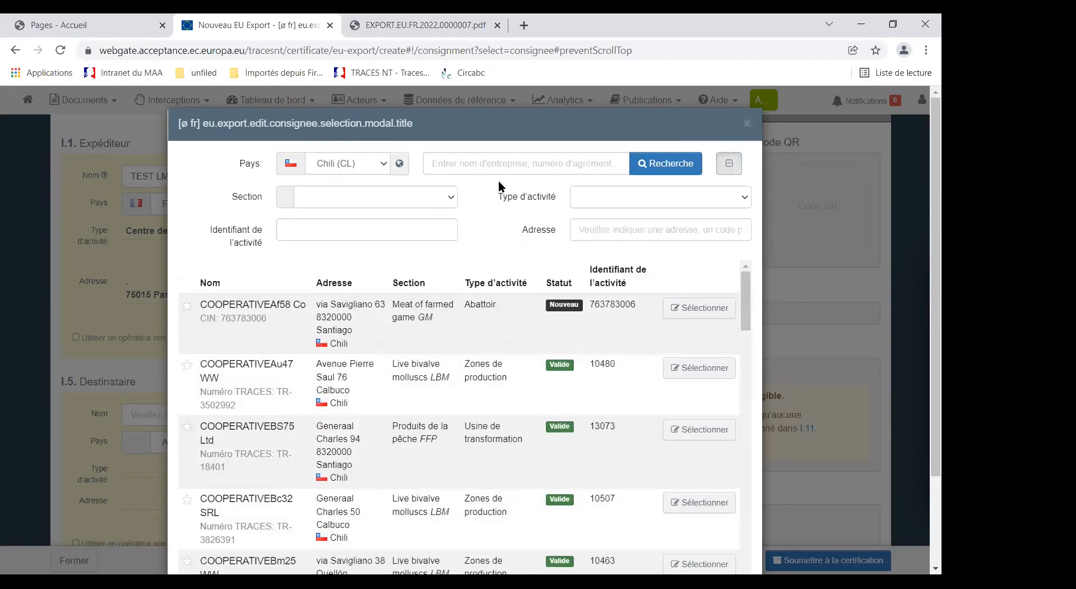
click(453, 194)
scroll(347, 387, down, 1)
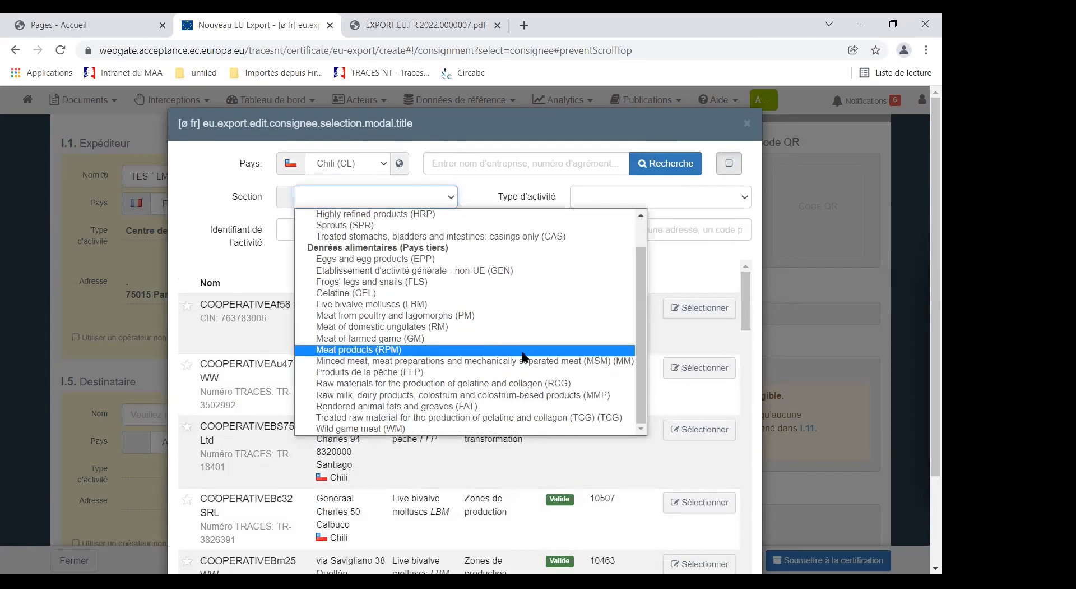
click(344, 398)
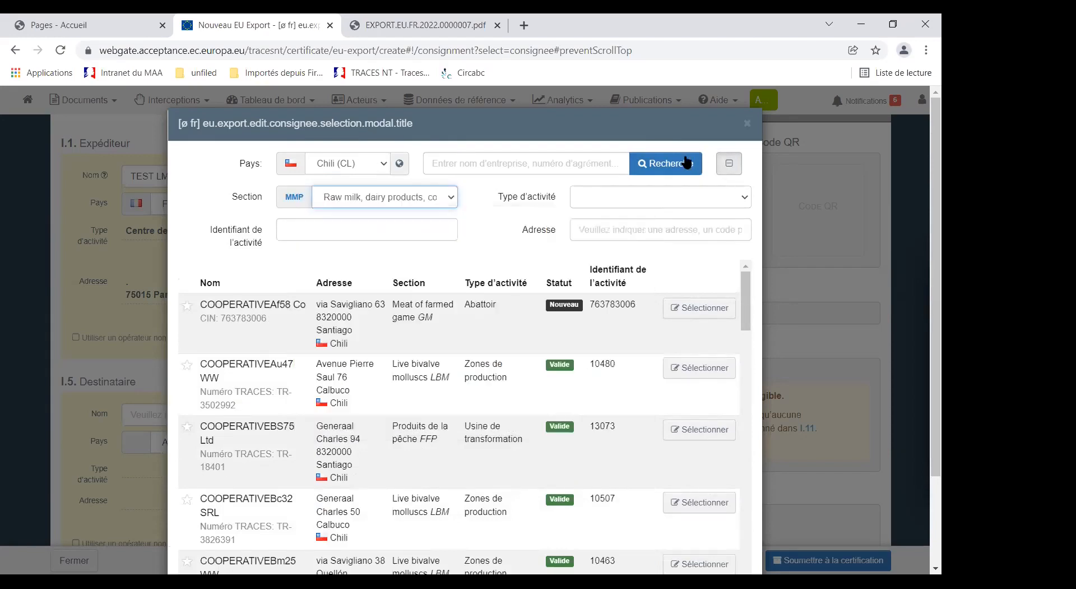
click(667, 163)
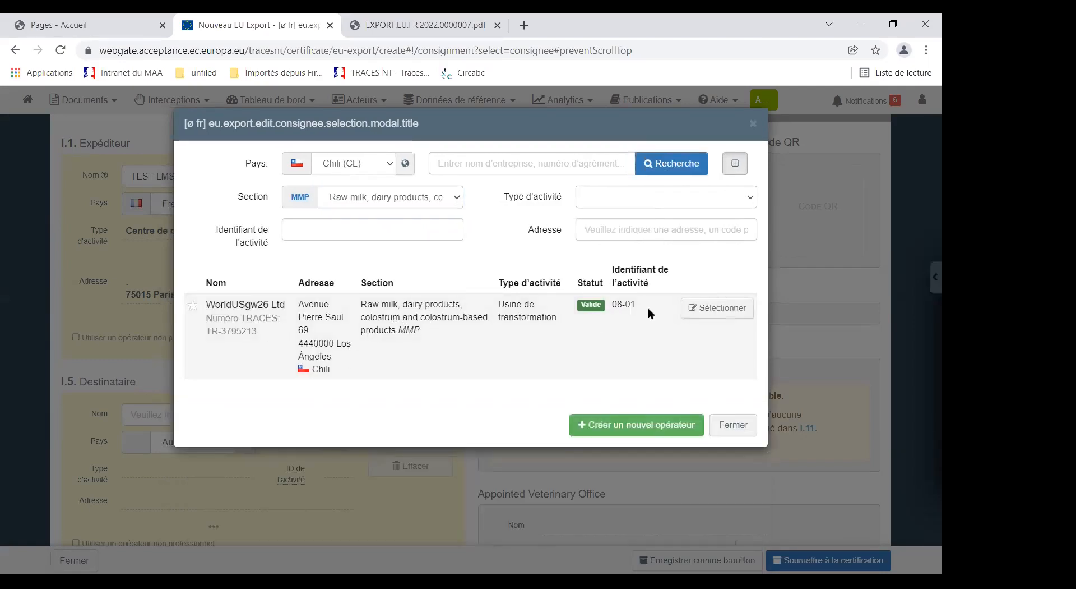
click(716, 307)
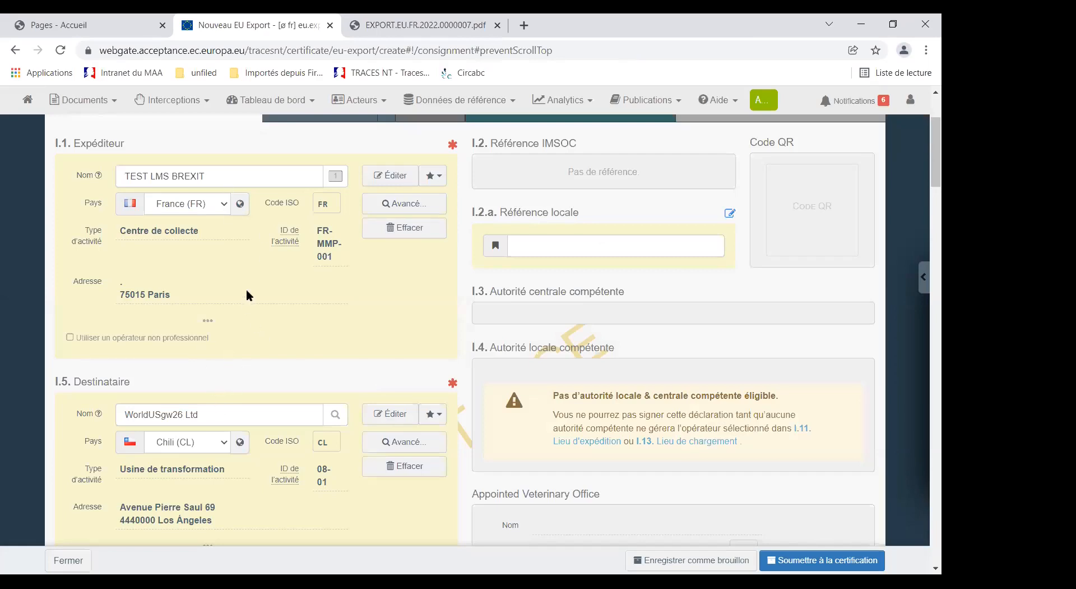
Step: Open the advanced operator search for the place of dispatch (I.11) with France (FR) as the country and show the additional filters
scroll(229, 334, down, 6)
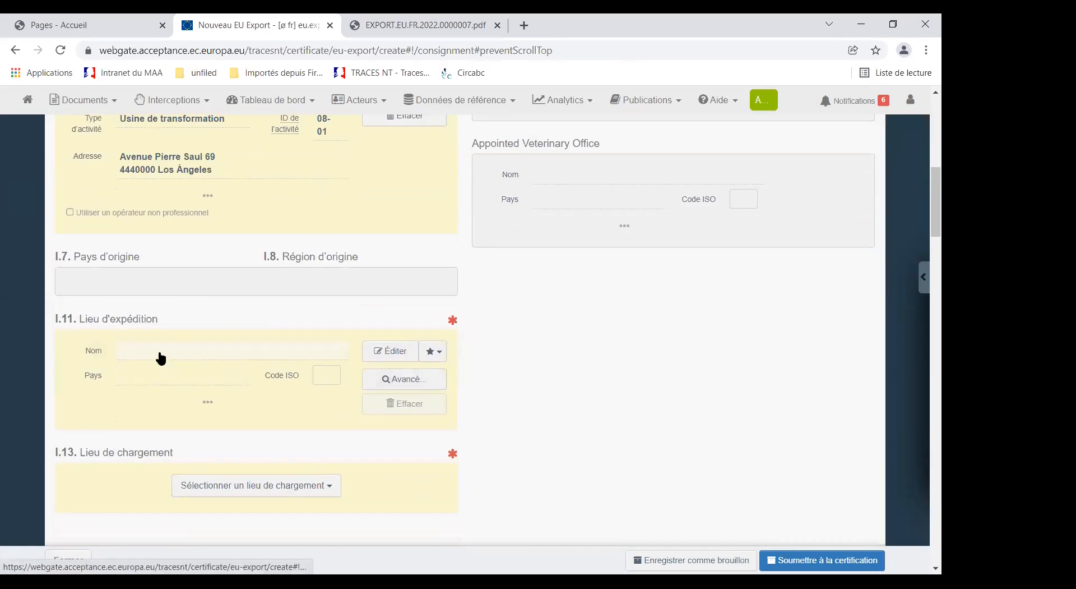
click(401, 380)
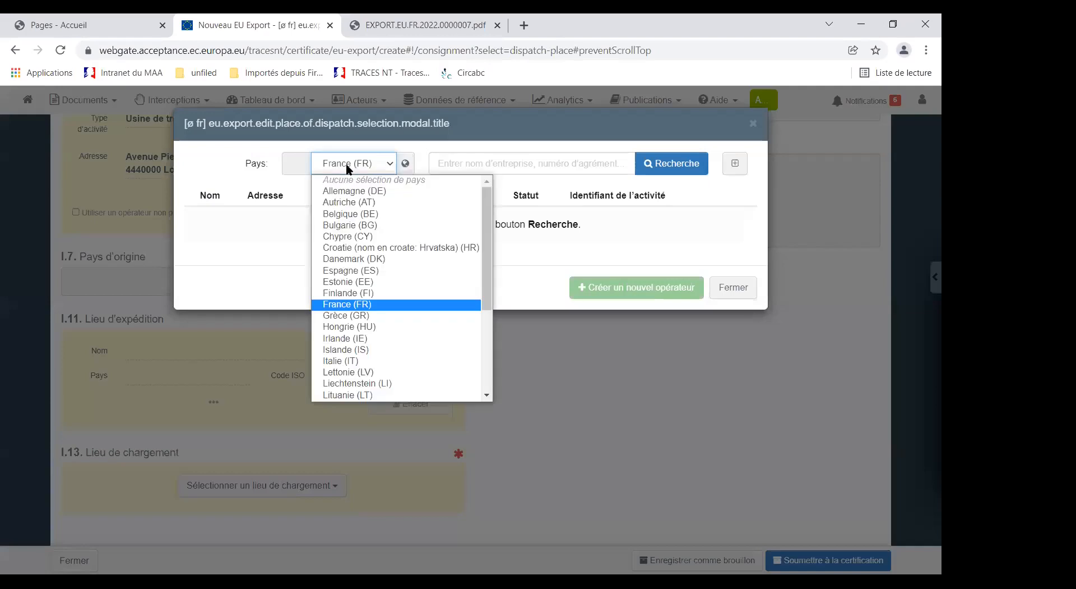
click(738, 163)
click(739, 164)
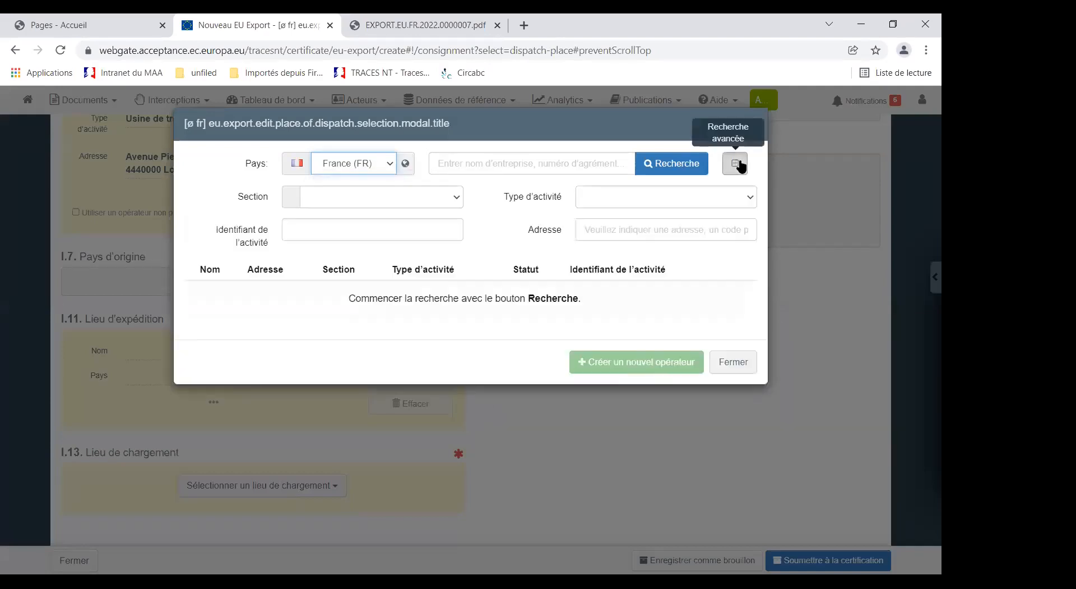
Step: Try to find the place of dispatch by searching for the operator name RAW MILK and clear the search text
click(458, 162)
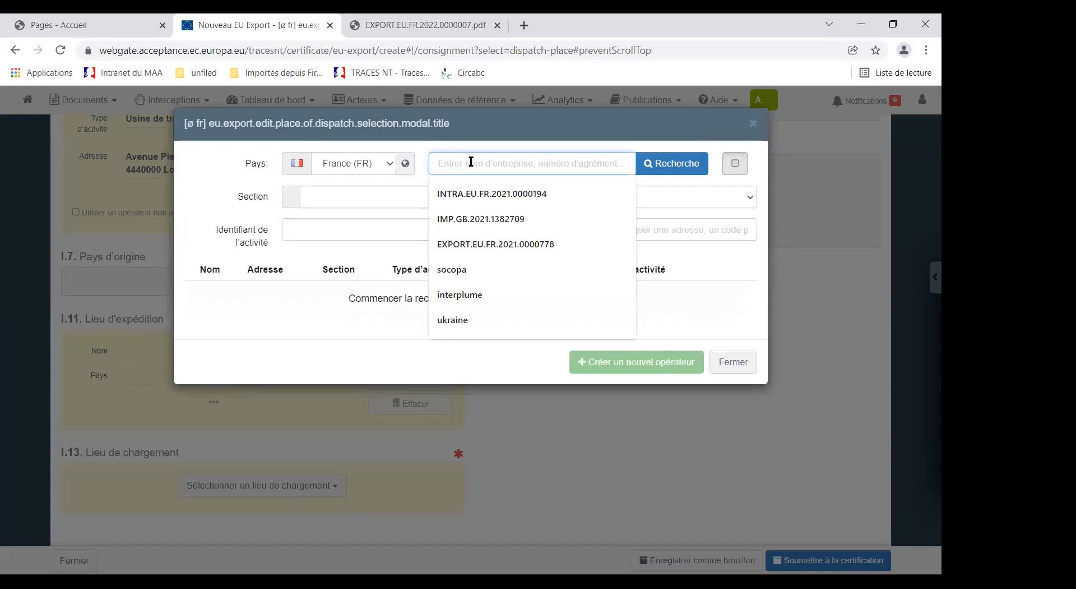
text(RA)
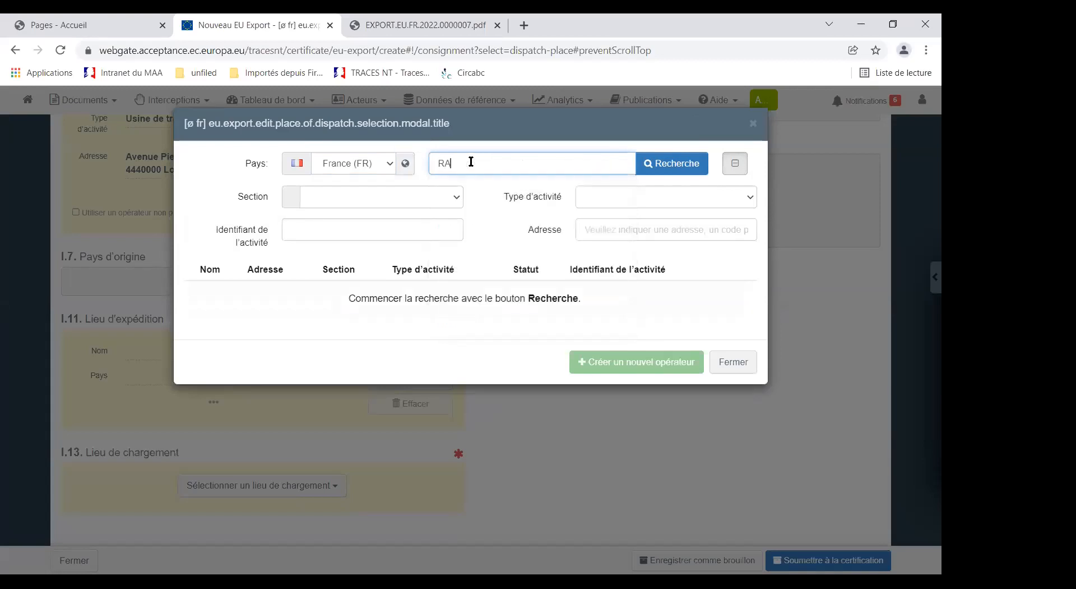
text(W MILK)
click(651, 166)
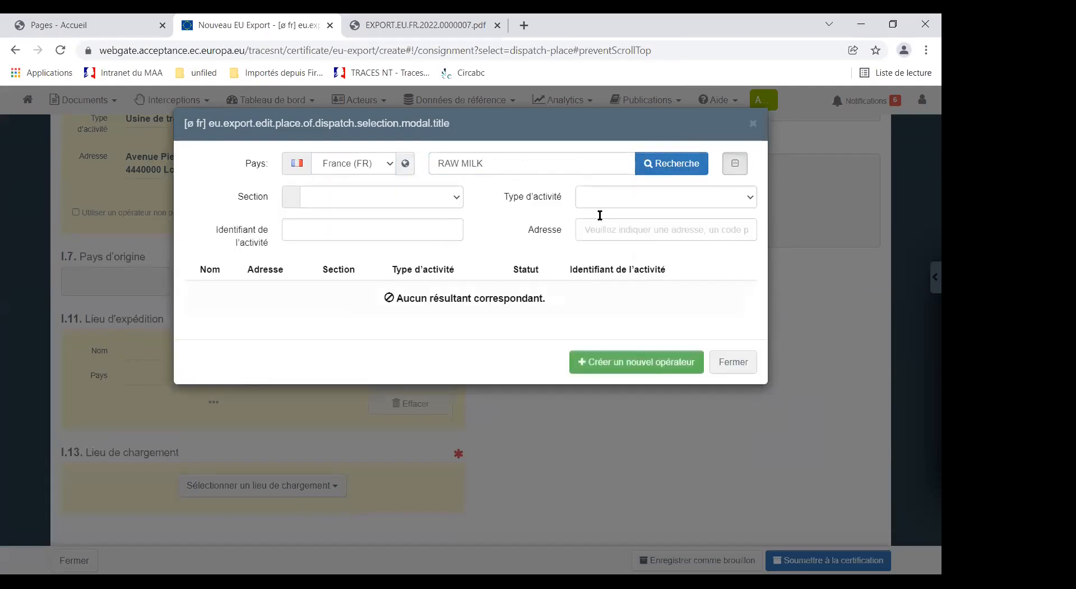
drag(487, 163, 391, 159)
key(BackSpace)
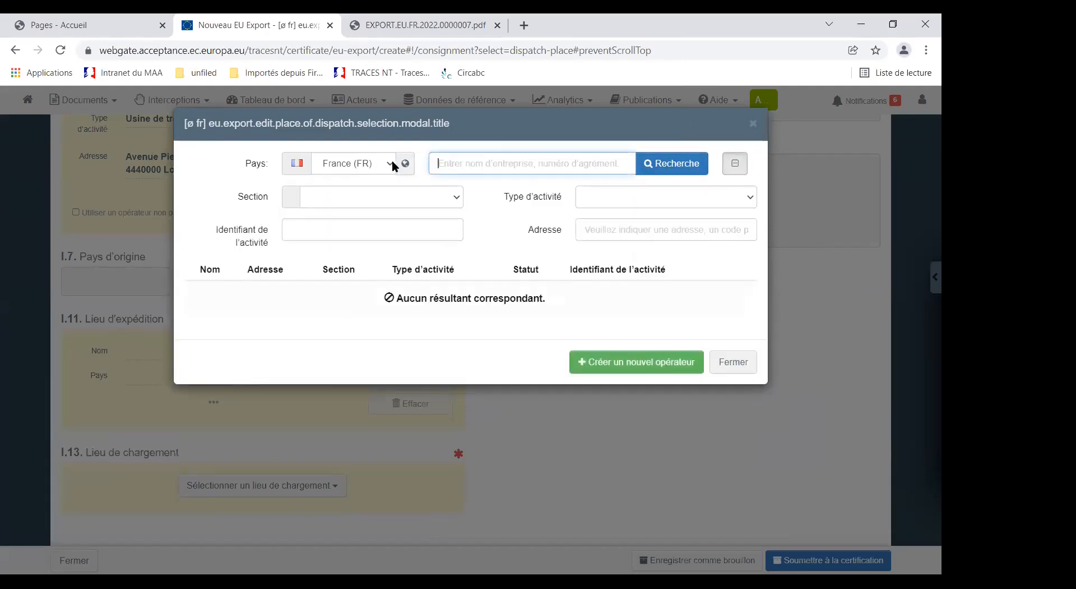
Step: Filter by the section "Raw milk, dairy products, colostrum and colostrum-based products (MMP)" and select TEST LMS BREXIT as place of dispatch
click(459, 196)
scroll(412, 337, down, 1)
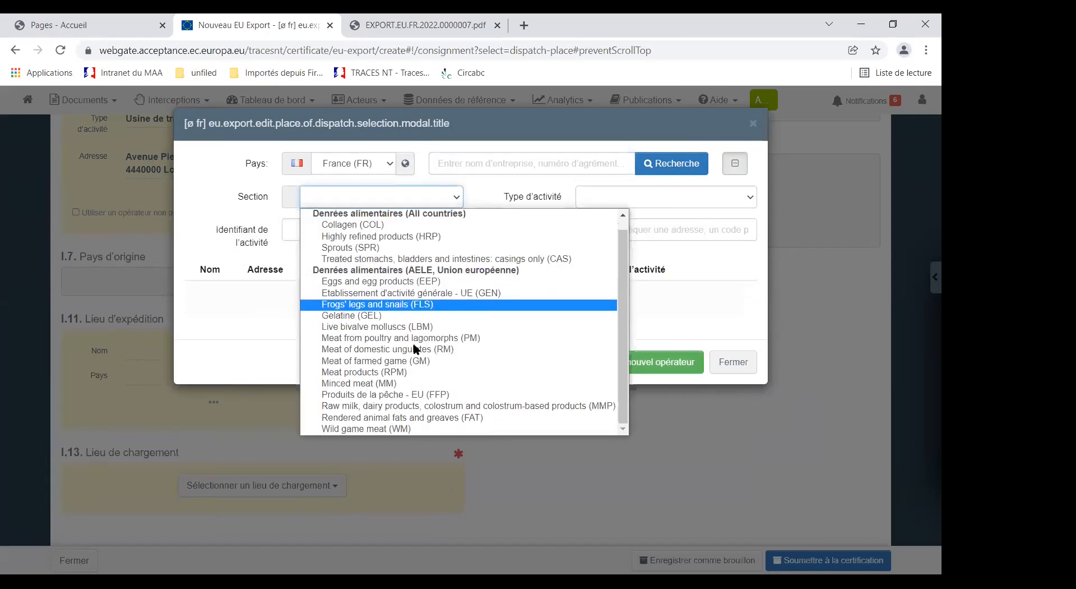
click(347, 405)
click(671, 163)
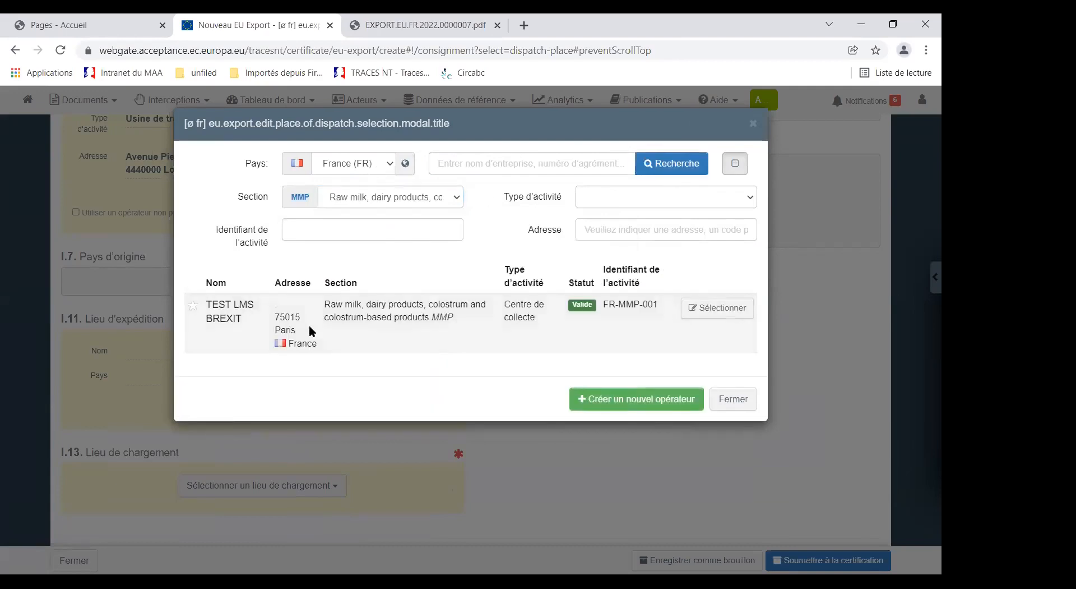
click(717, 308)
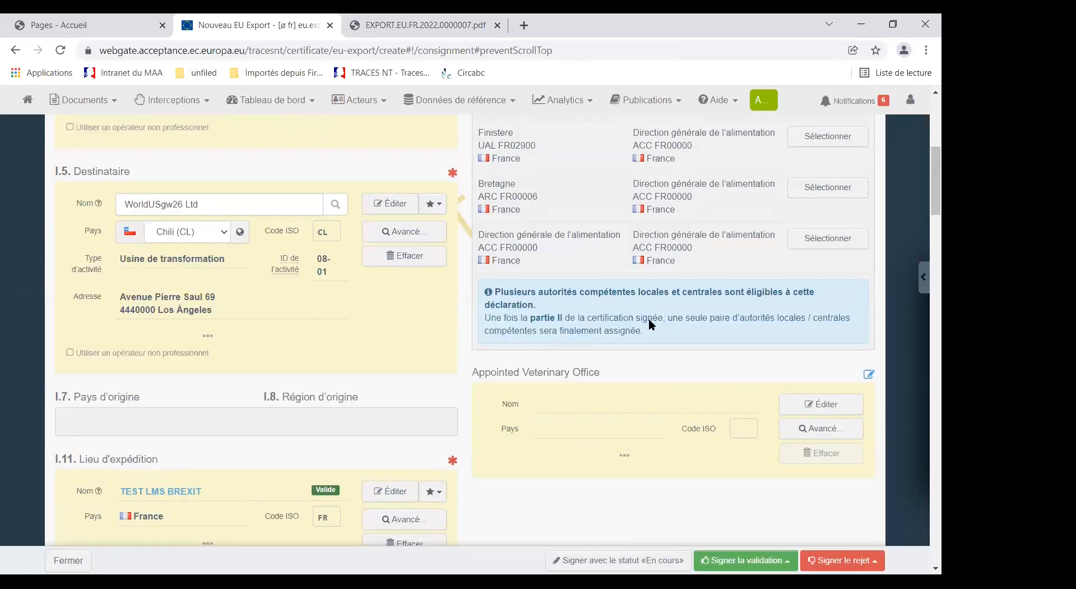
Step: Add an aircraft (Avion) as means of transport (I.15) and create it with flight number AF80
scroll(644, 388, up, 4)
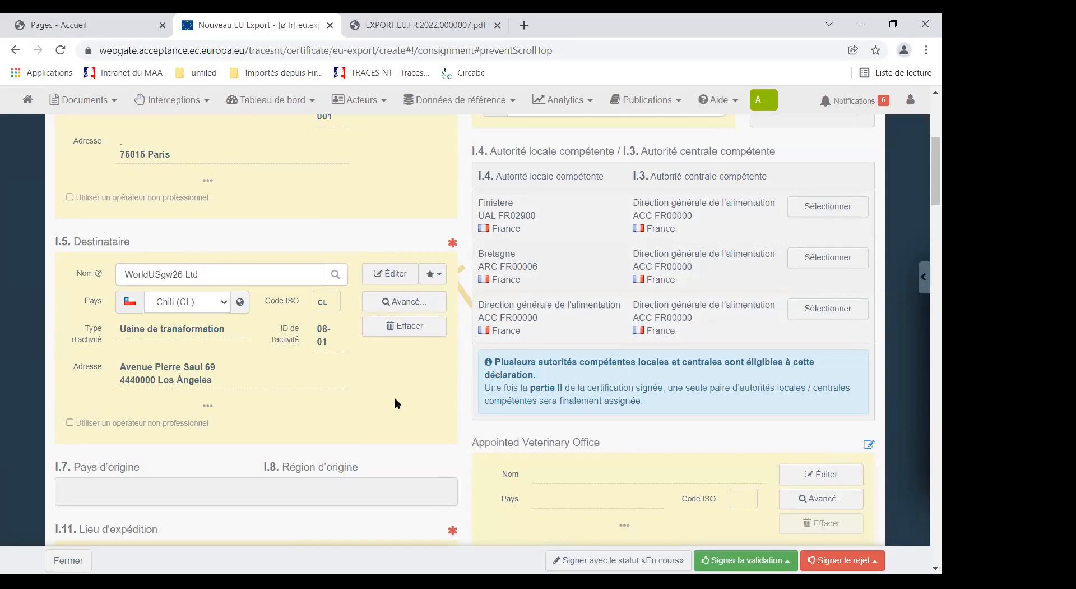
drag(472, 151, 616, 151)
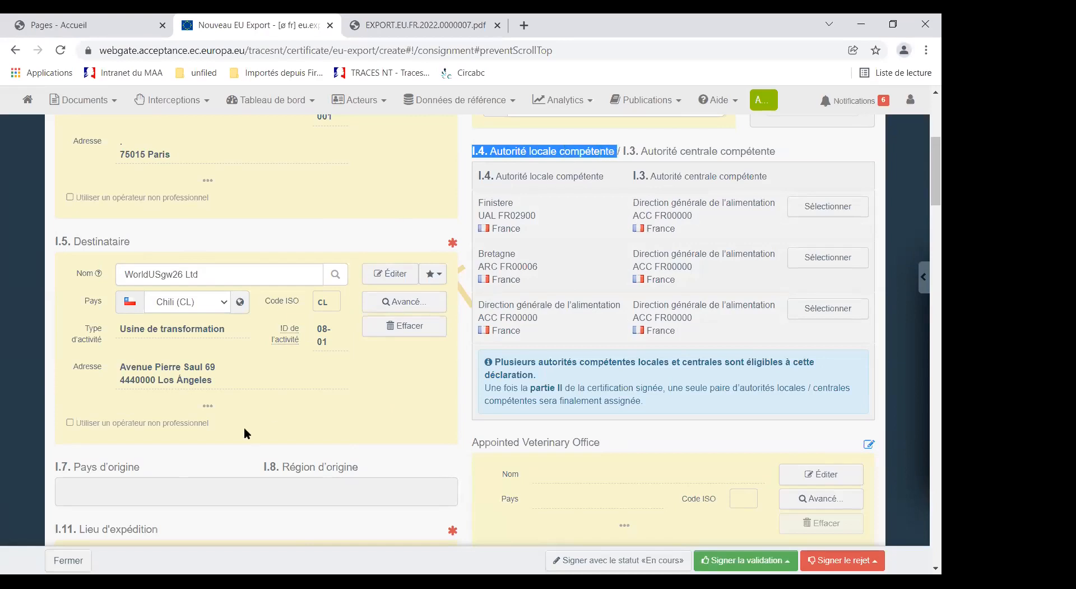
scroll(236, 429, down, 1)
scroll(236, 426, down, 8)
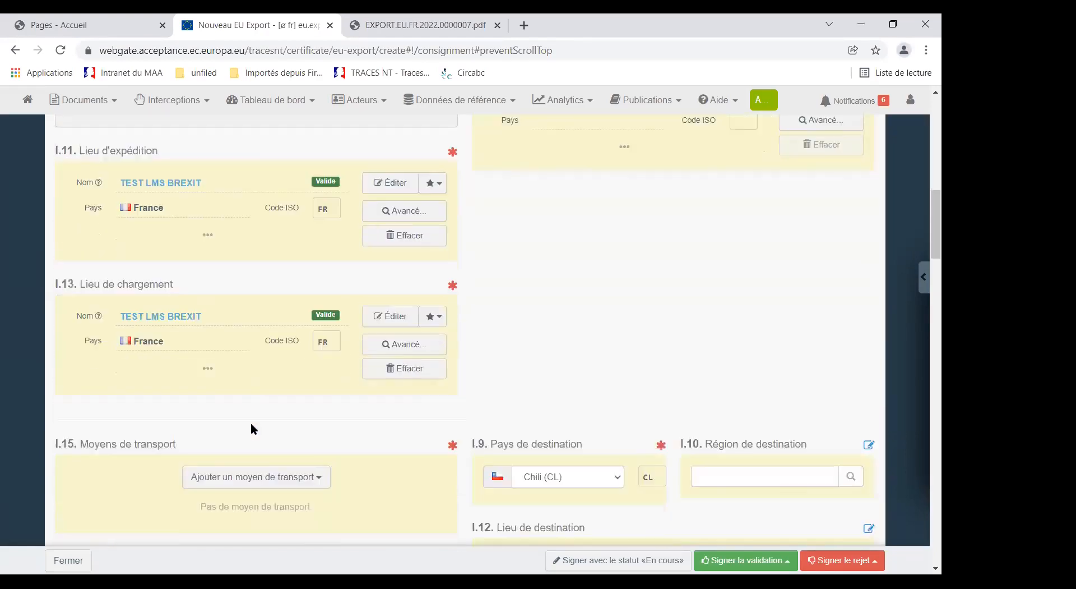
scroll(255, 415, down, 2)
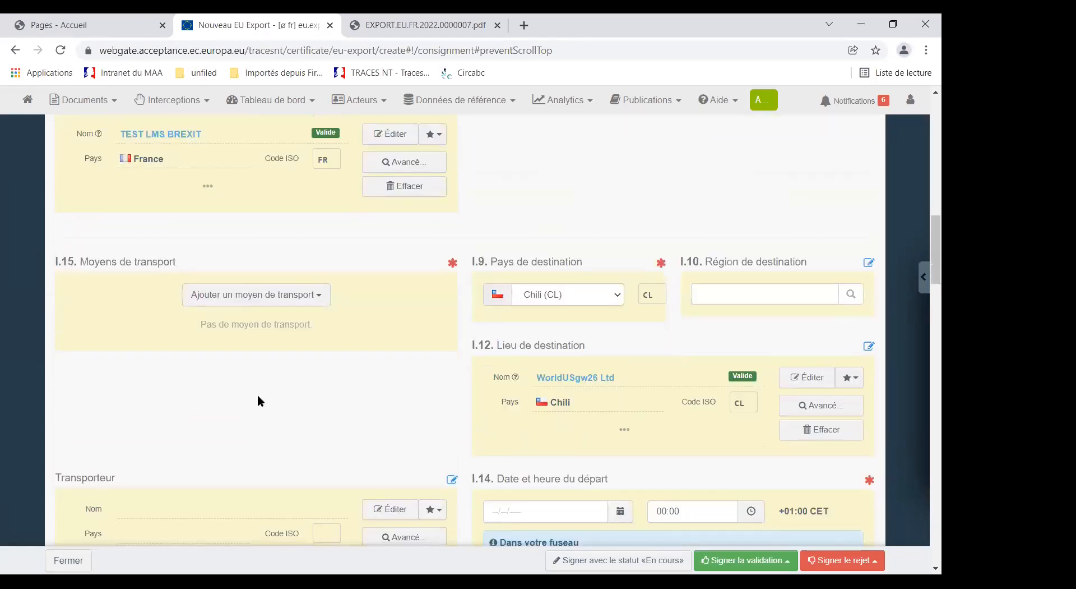
click(318, 296)
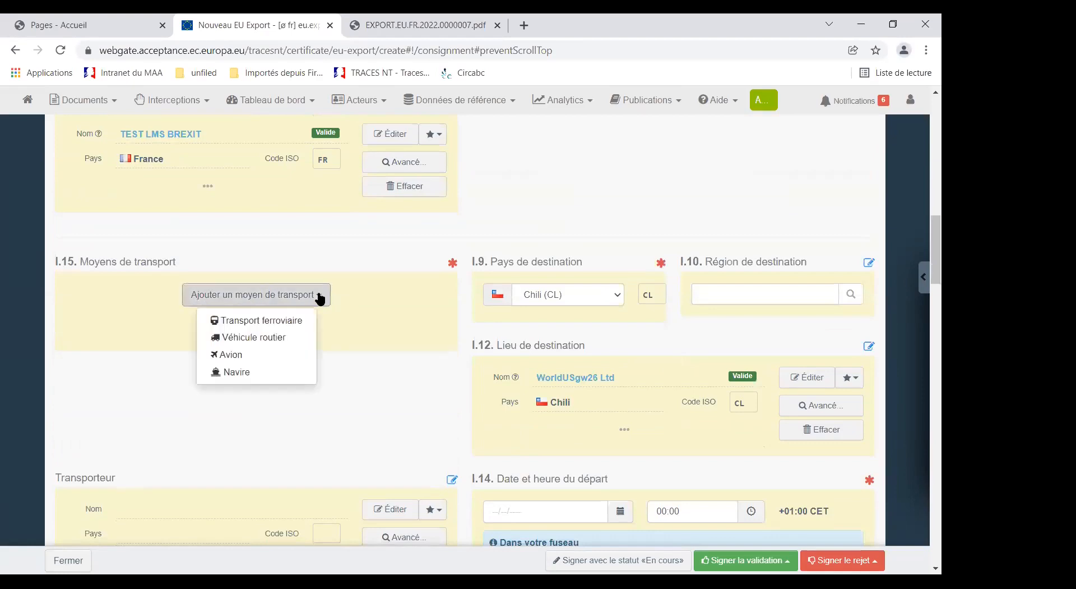
click(230, 354)
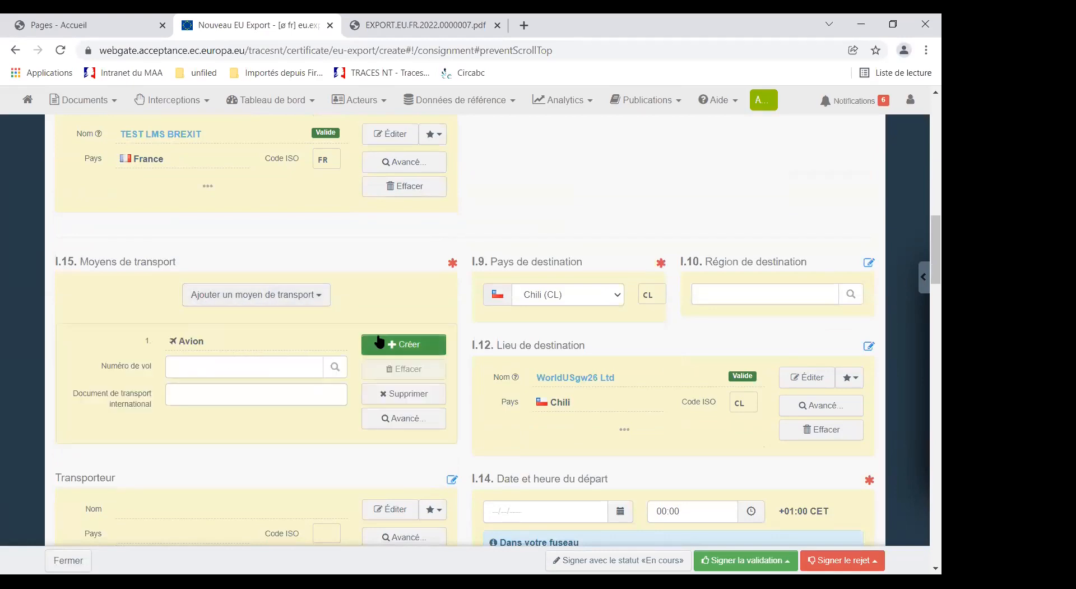
click(178, 366)
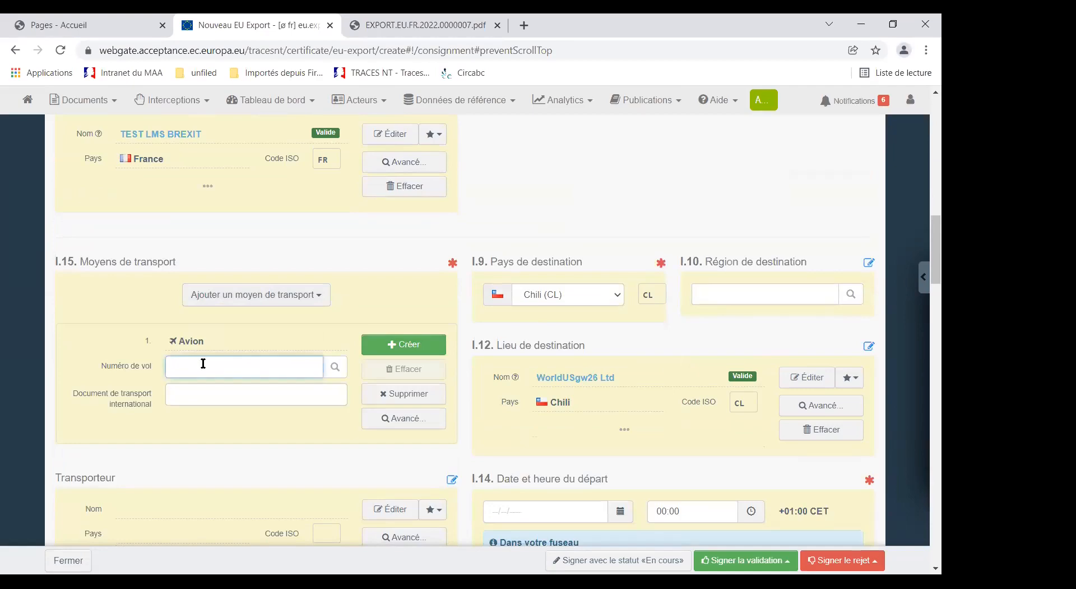
text(AF)
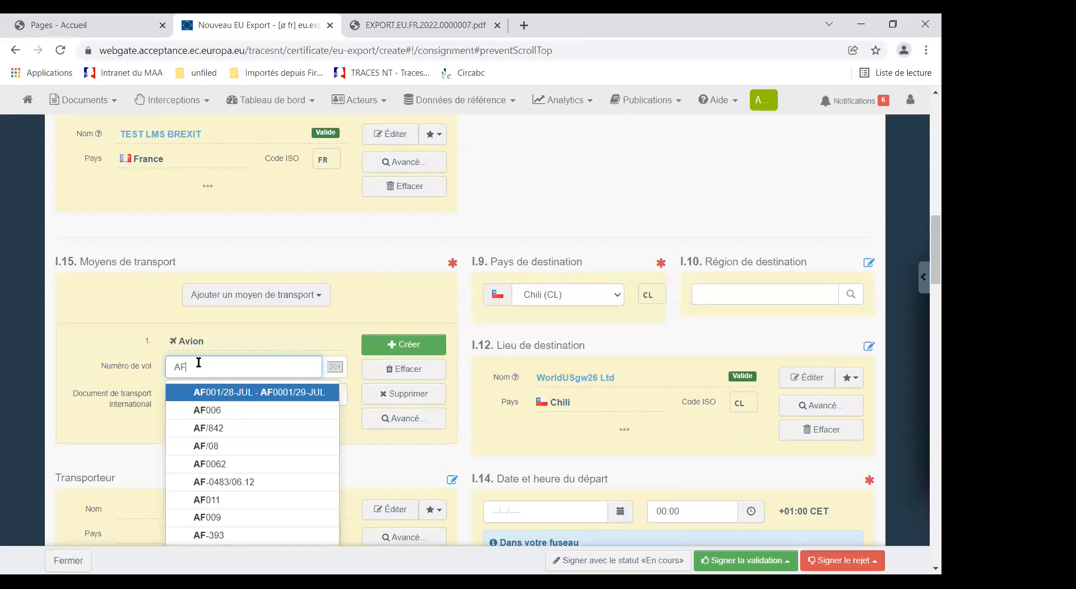
text(80)
click(397, 345)
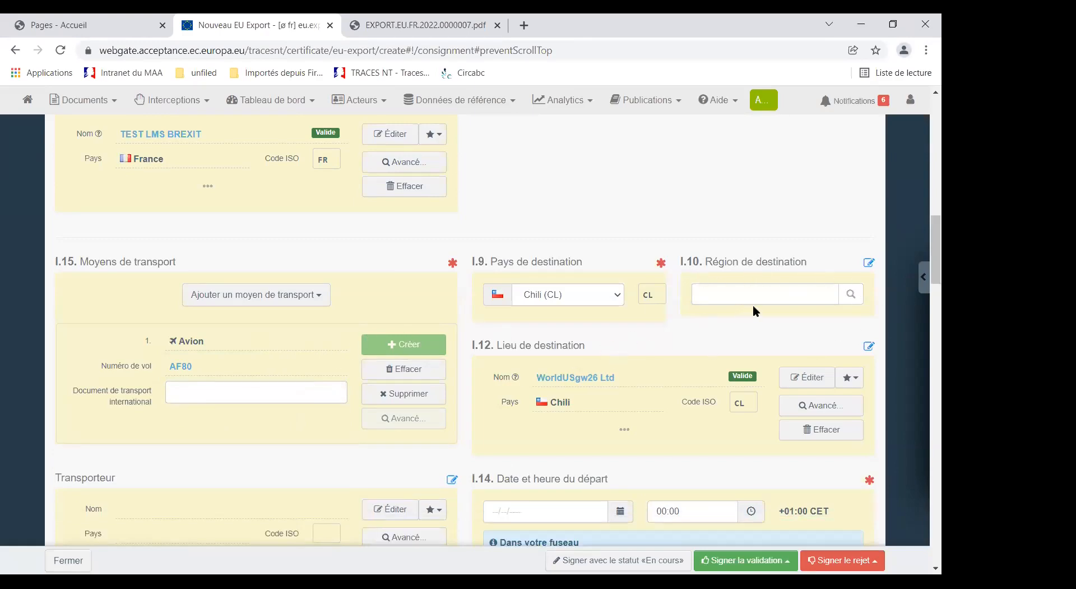
Step: Set the departure (I.14) to 06/02/2022 at 22:00 and the transport conditions (I.18) to Réfrigérée
scroll(343, 440, down, 3)
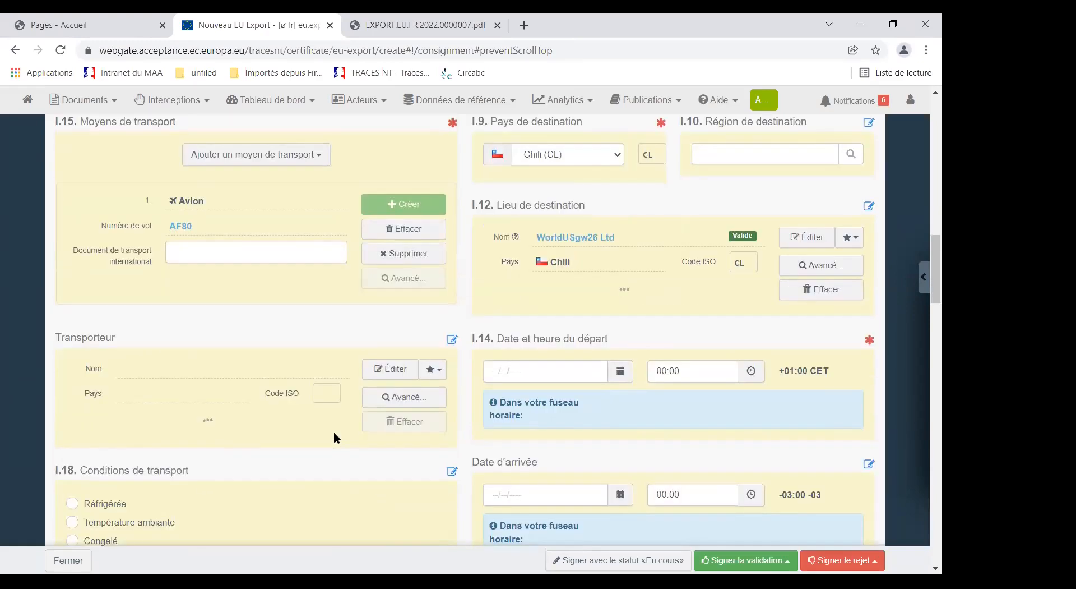
scroll(417, 405, down, 1)
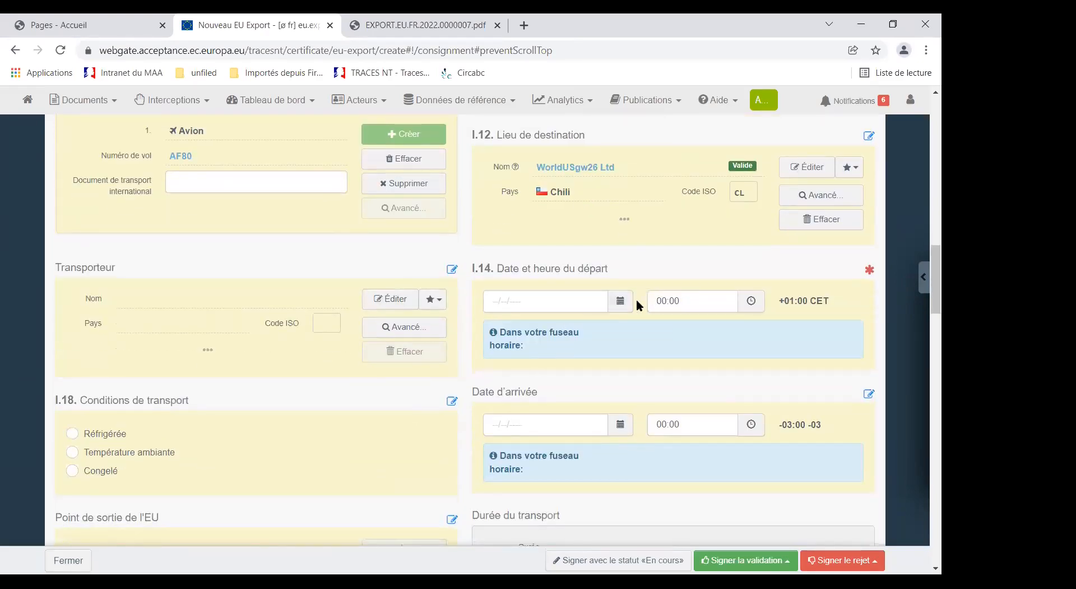
click(620, 302)
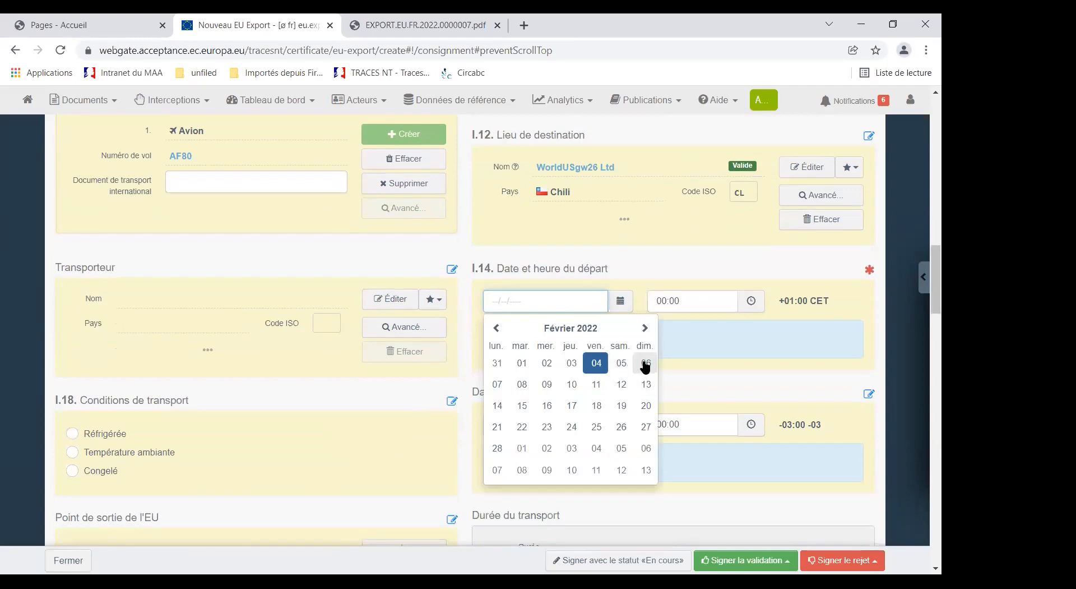
click(646, 363)
click(681, 303)
click(662, 349)
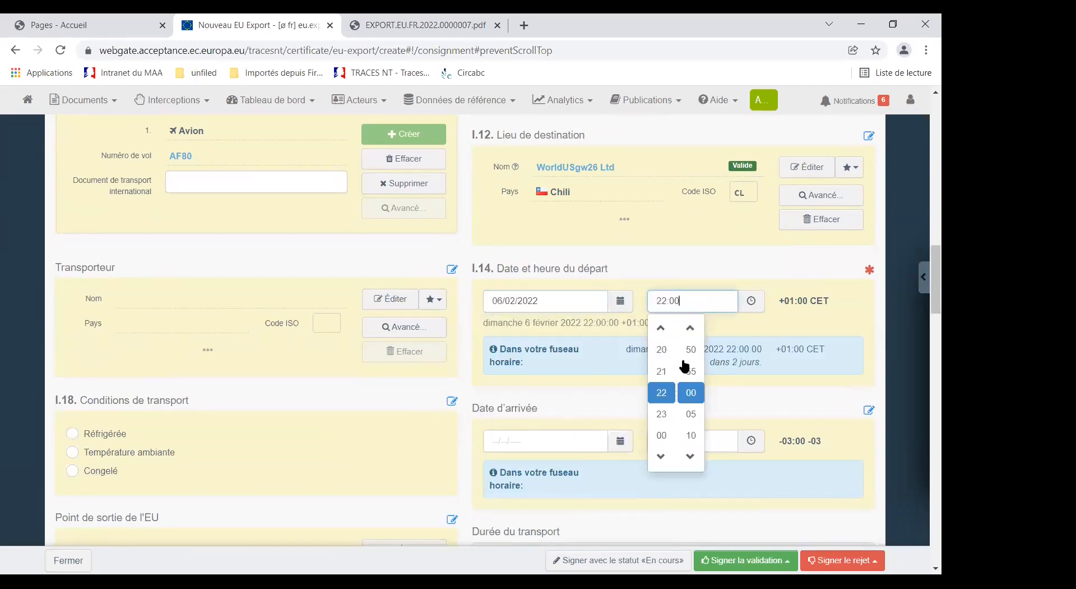
click(789, 402)
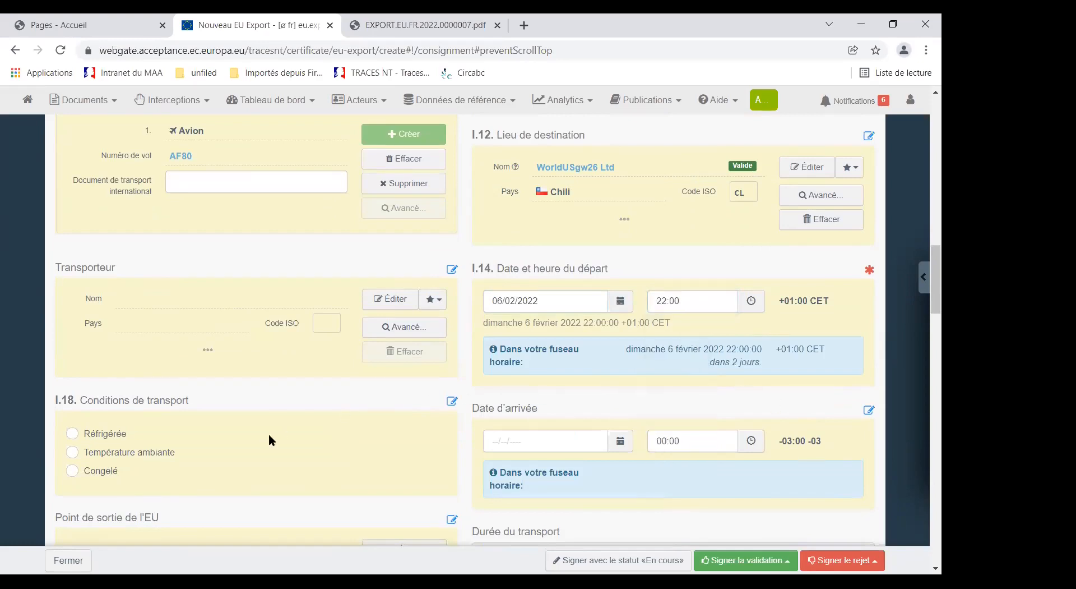
scroll(243, 440, down, 1)
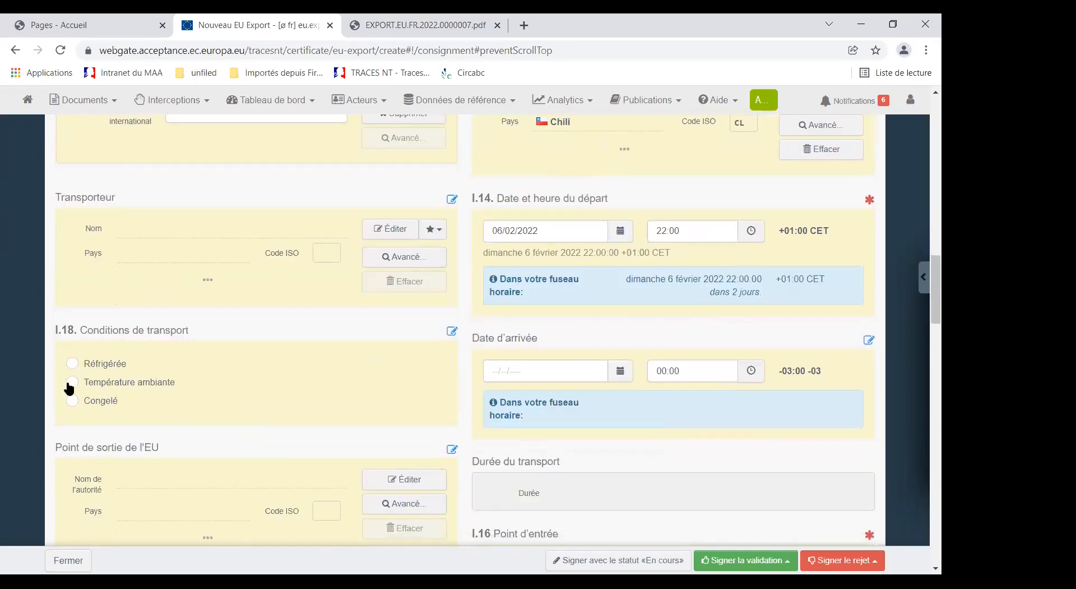
click(72, 364)
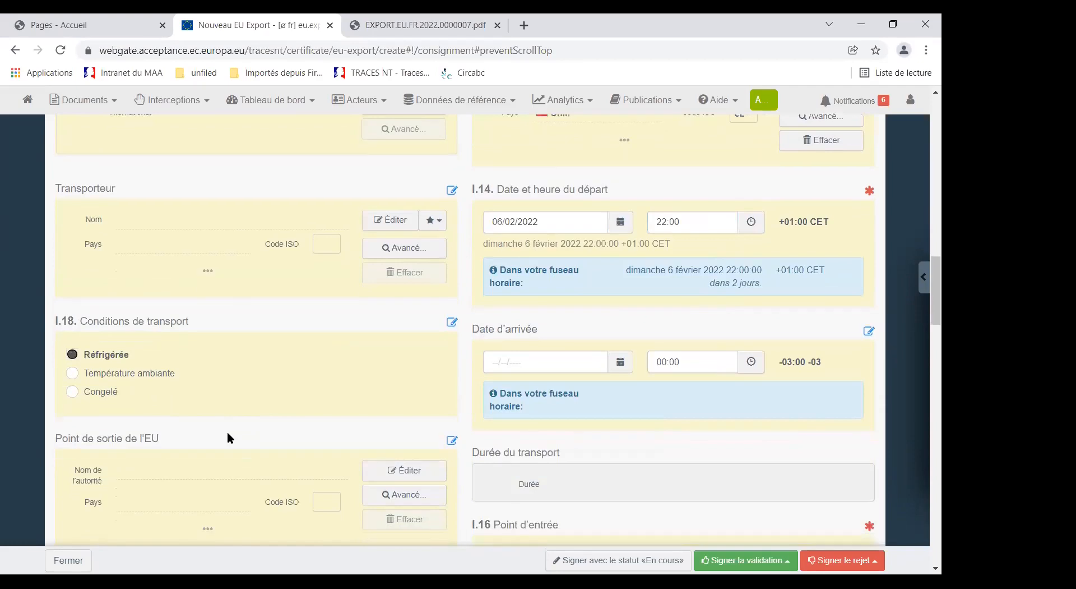
Step: Define the point of entry (I.16) by country and set it to Chili (CL)
scroll(227, 431, down, 1)
scroll(227, 433, down, 1)
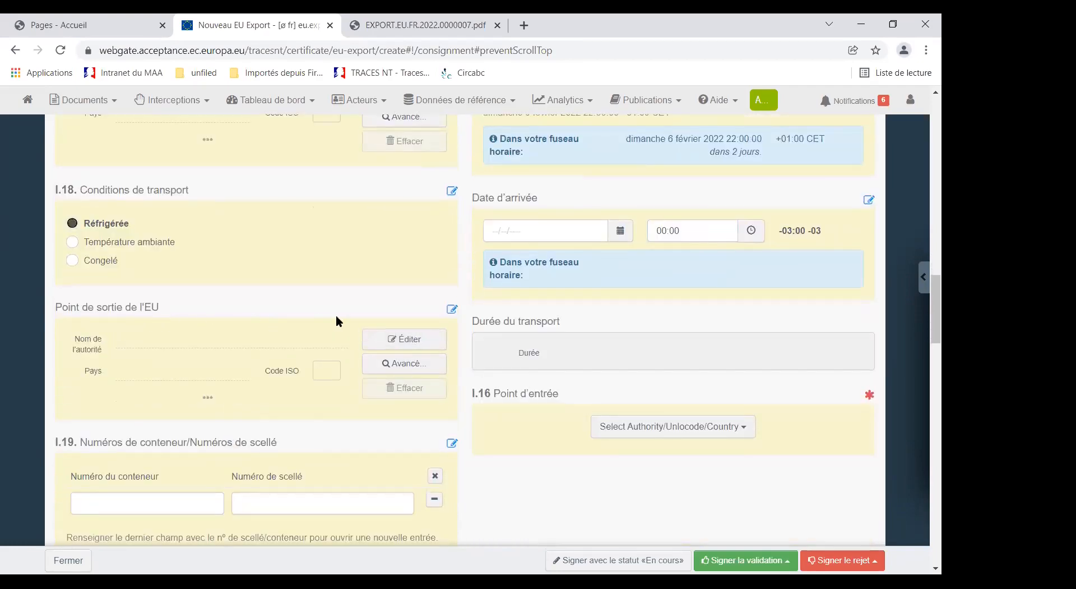
scroll(273, 350, down, 1)
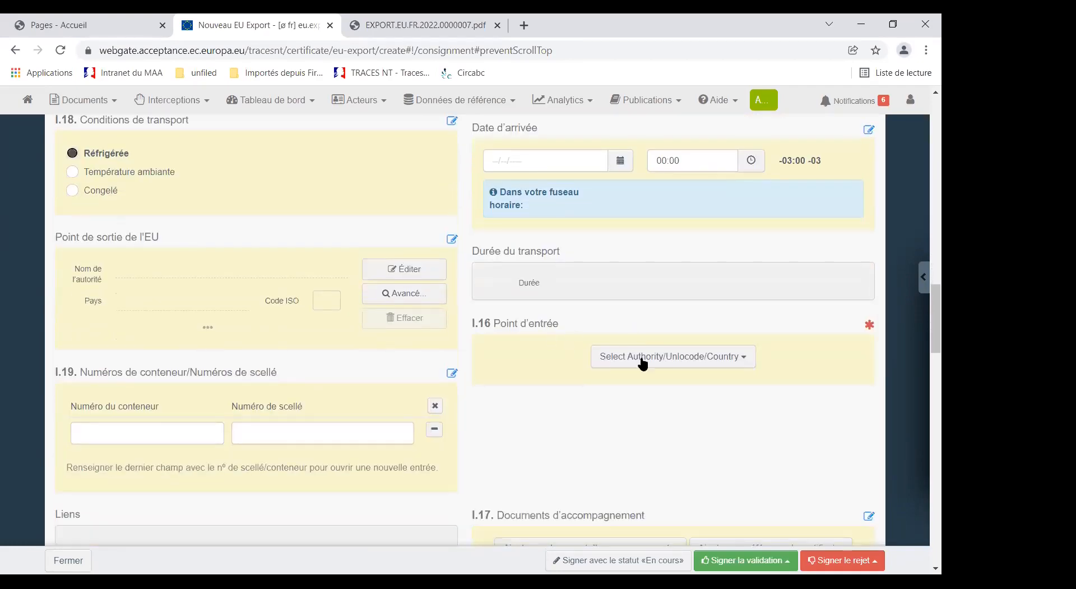
click(743, 358)
click(621, 416)
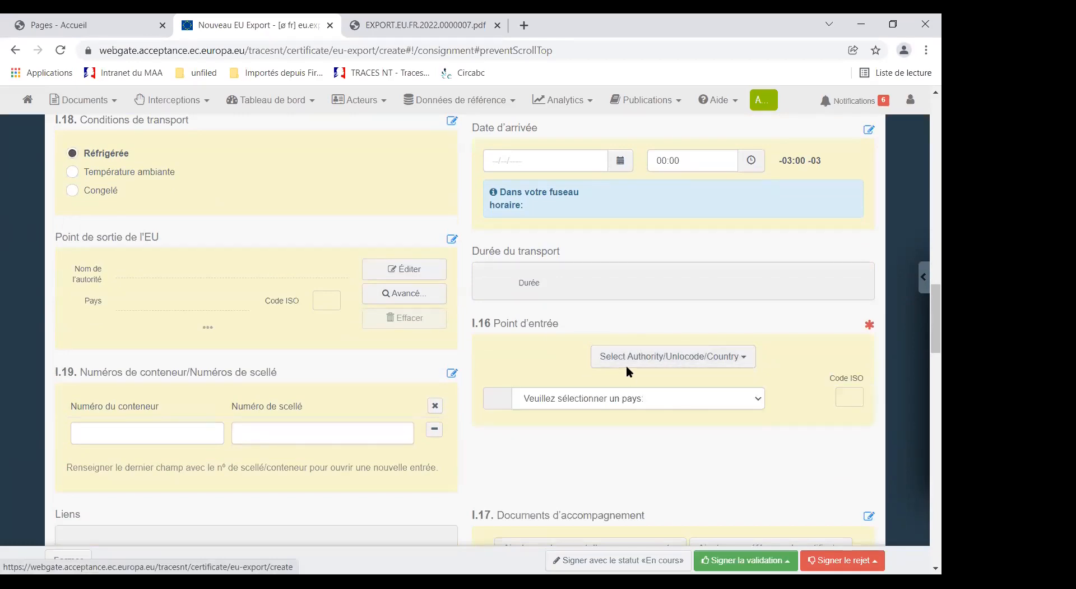
click(574, 398)
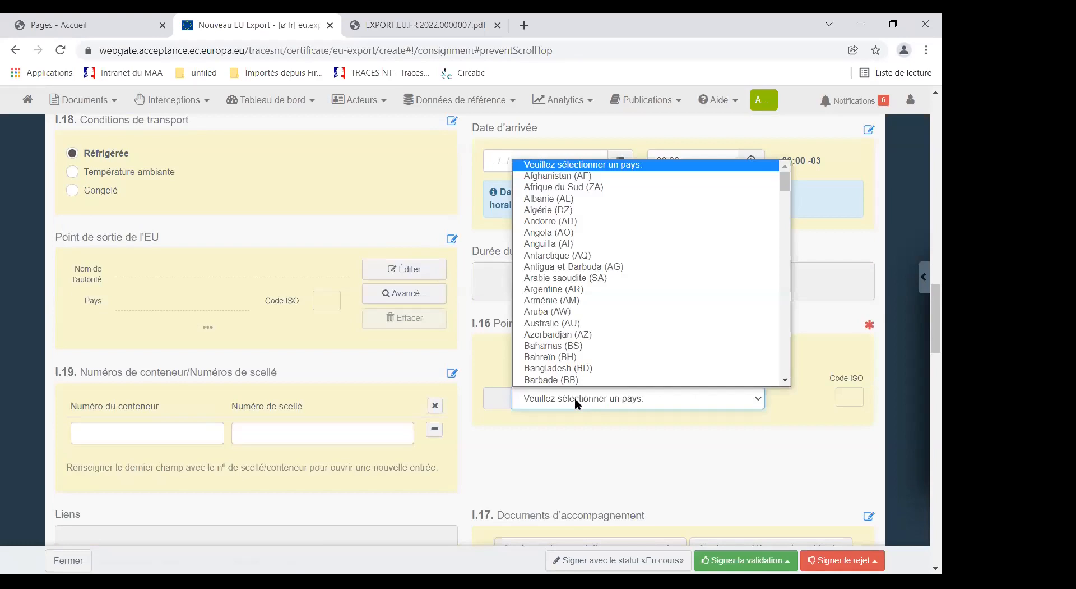
text(ch)
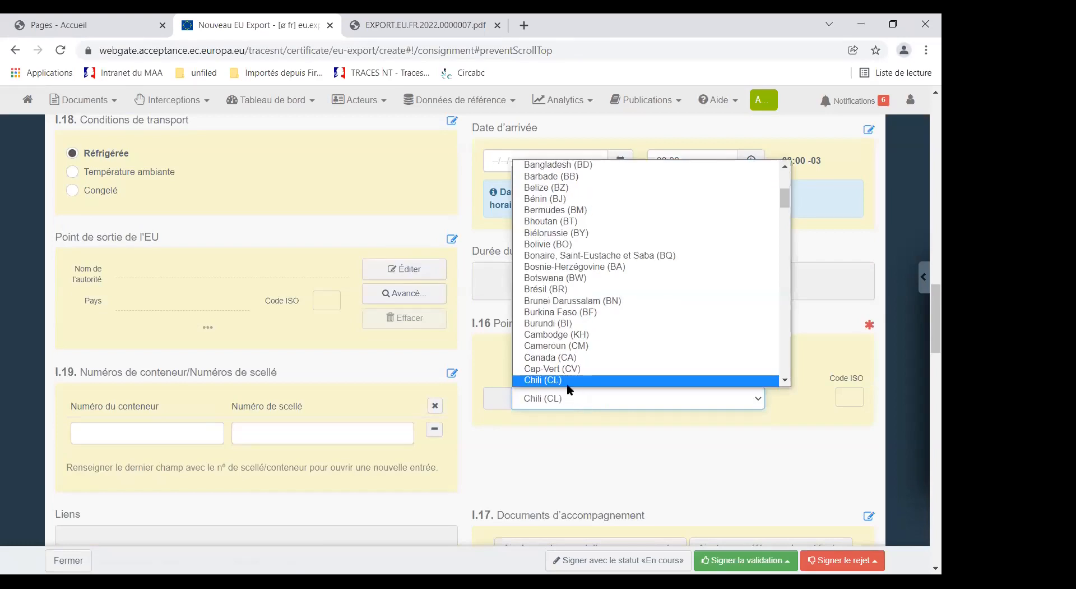
scroll(558, 376, down, 1)
click(591, 388)
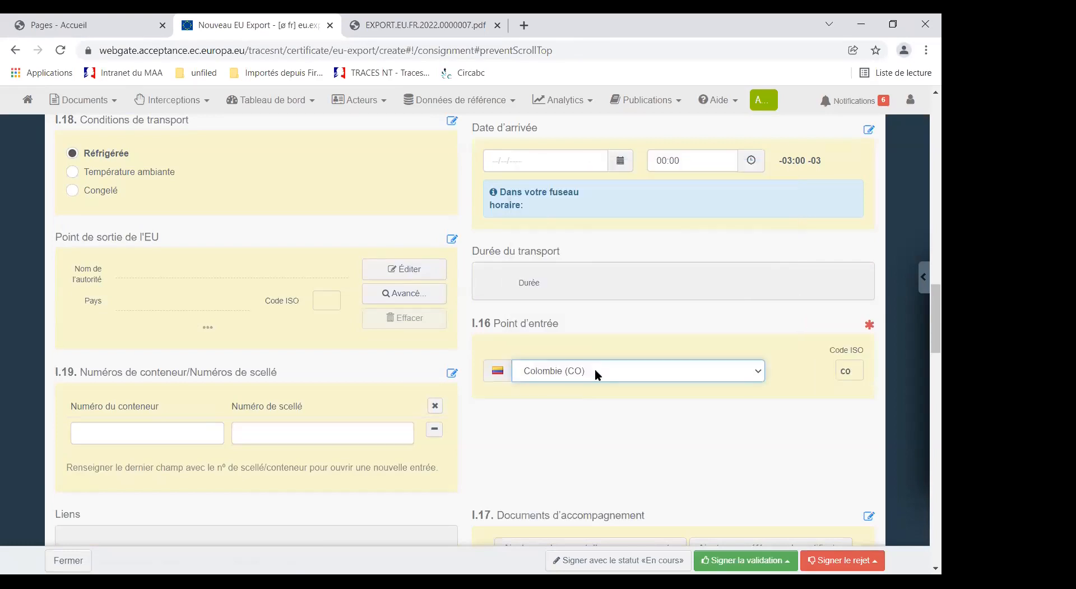
click(594, 368)
click(535, 336)
Step: Set the certification purpose (I.20) to Consommation humaine
scroll(193, 418, down, 3)
scroll(201, 415, down, 3)
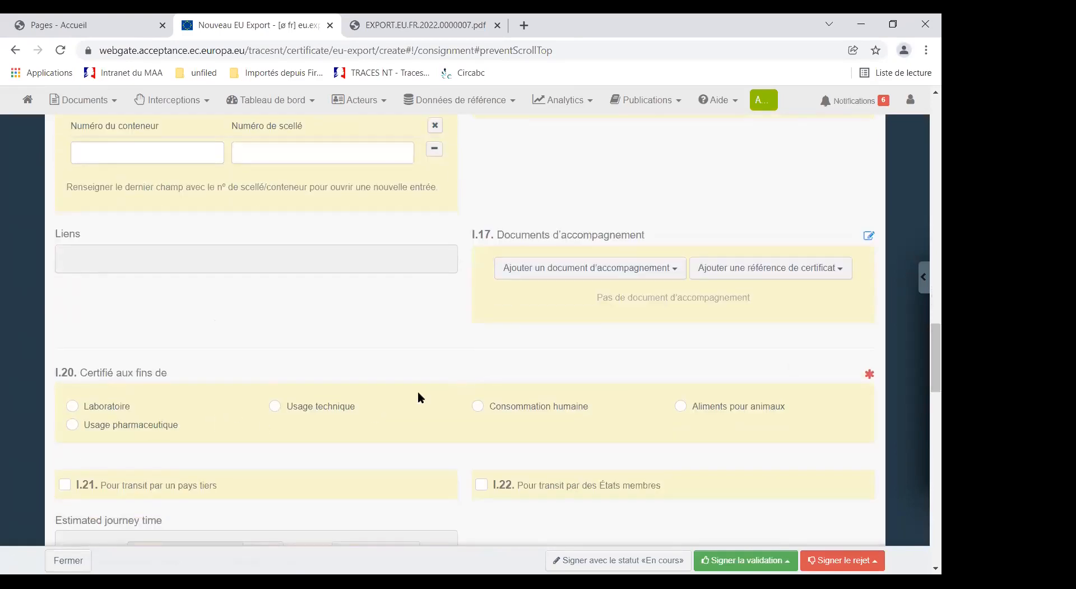
click(478, 406)
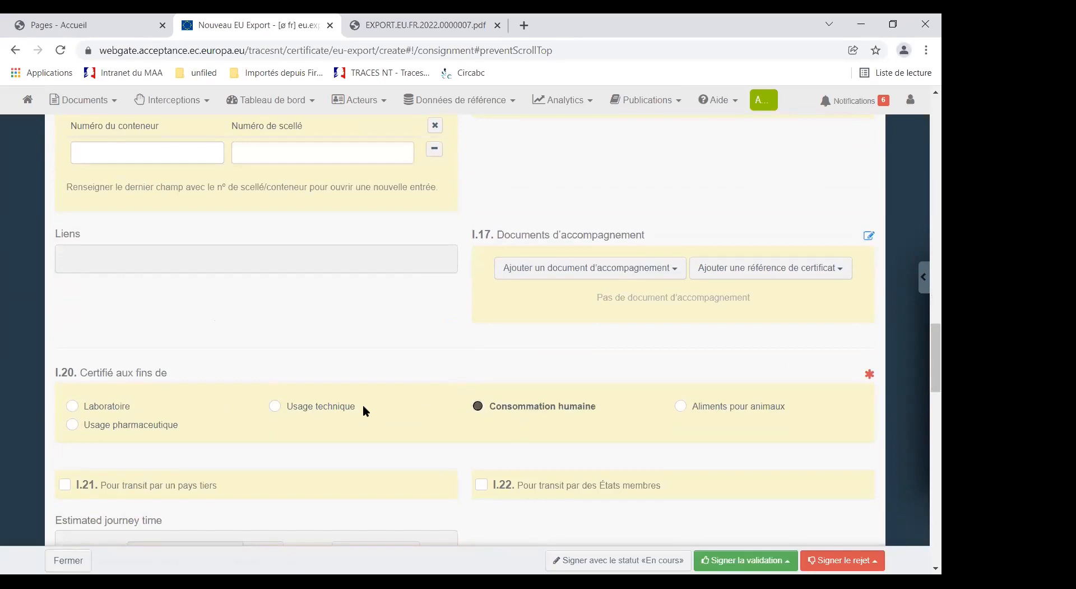
scroll(364, 406, down, 3)
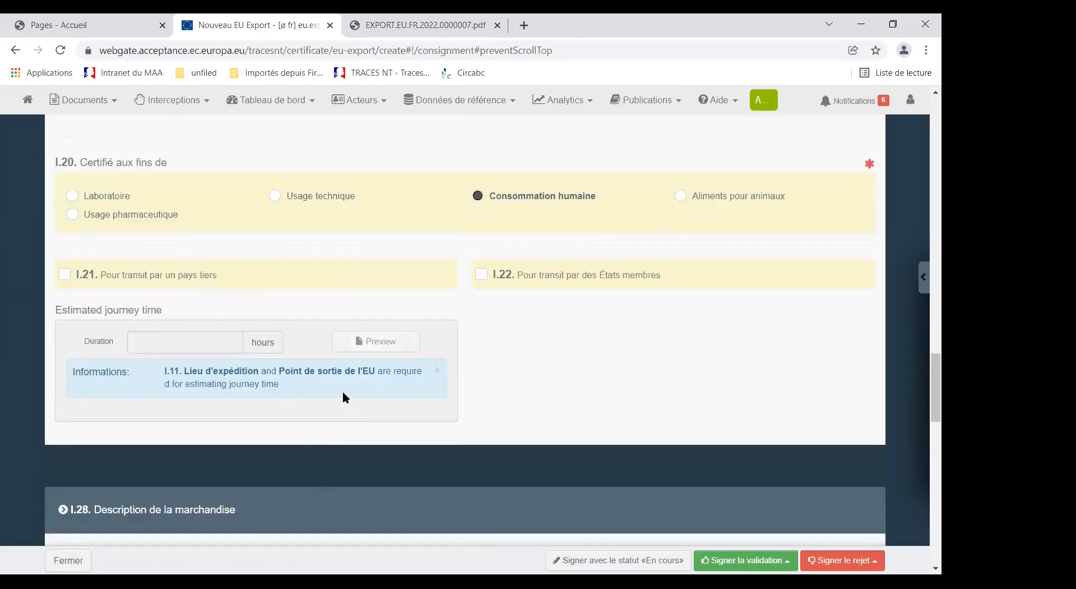
Step: In the goods description (I.28), set the net weight of commodity 0401 to 2000 kg
scroll(331, 392, down, 6)
scroll(340, 394, down, 1)
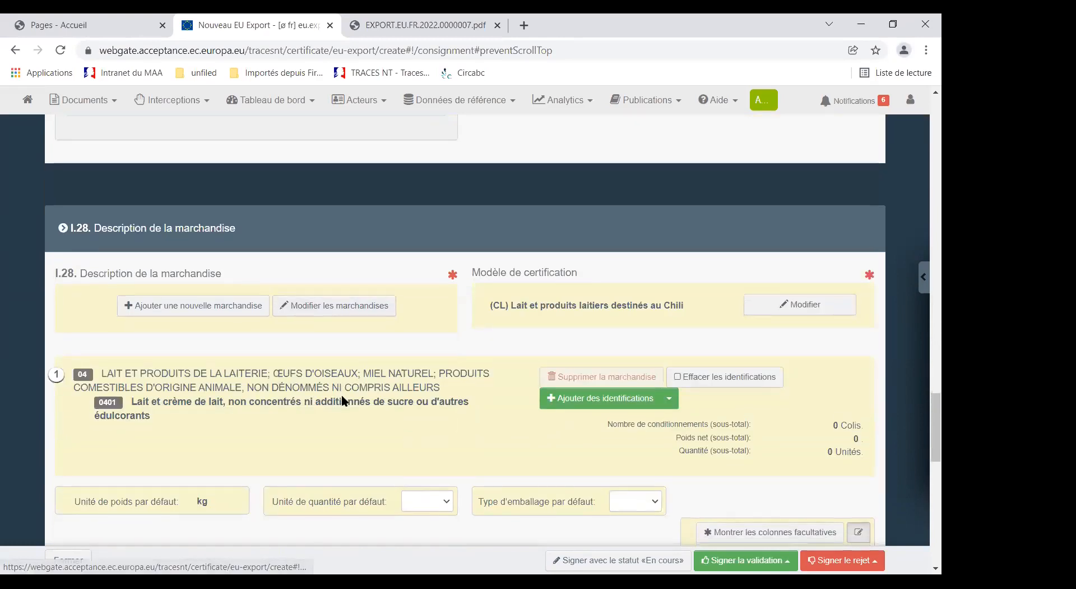
scroll(365, 393, down, 1)
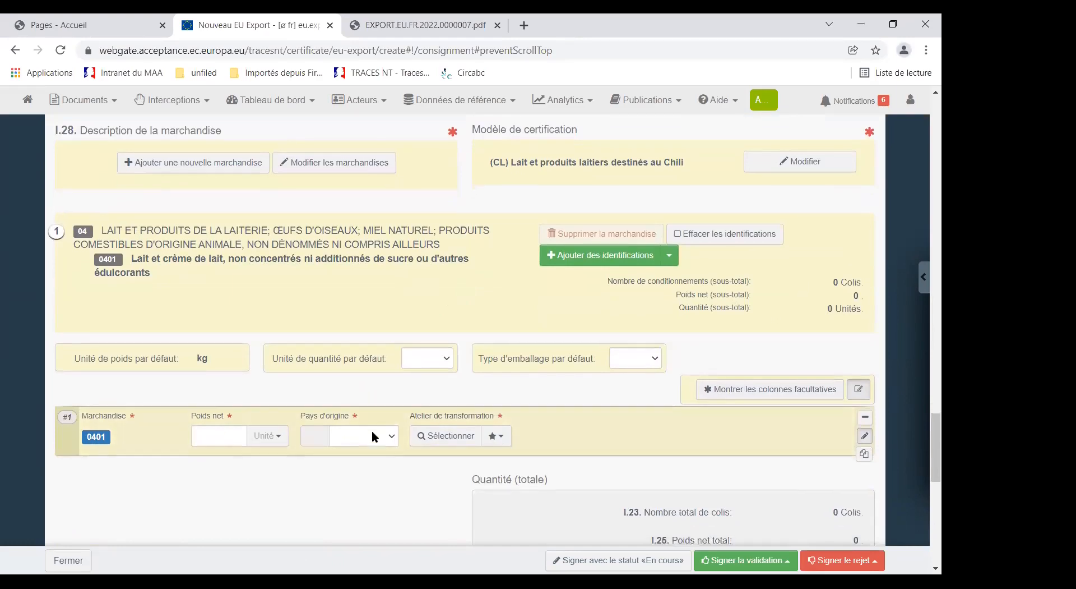
scroll(371, 429, down, 1)
click(268, 371)
click(269, 412)
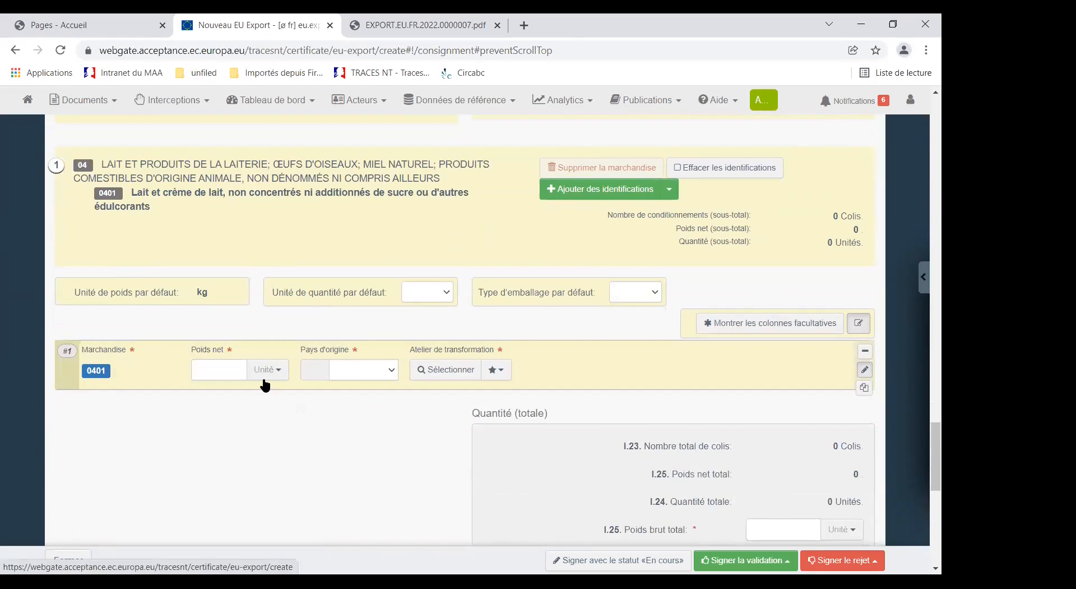
click(217, 371)
text(2000)
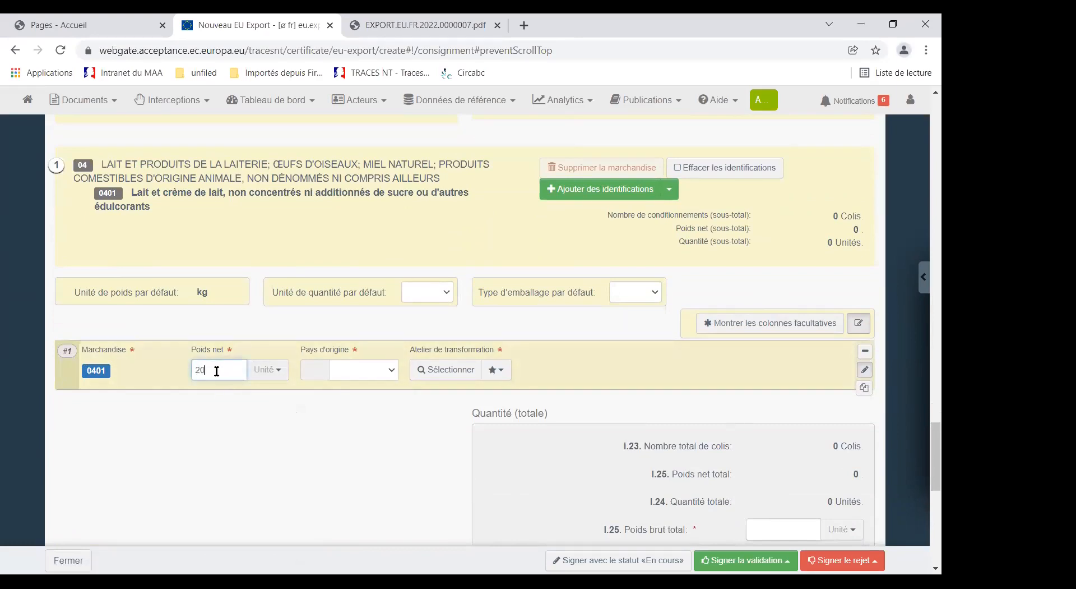
click(280, 371)
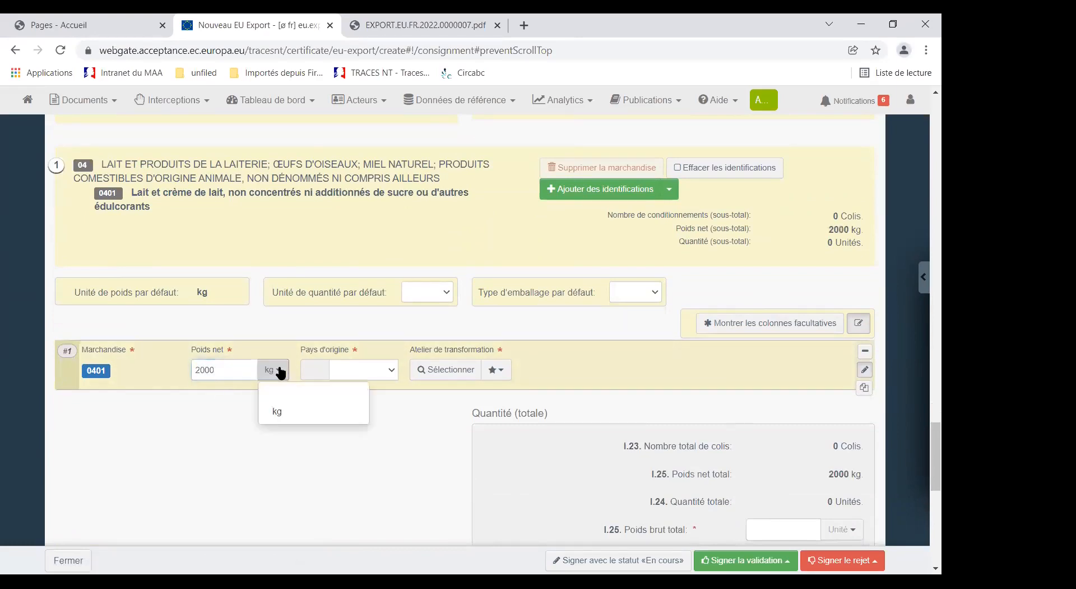
click(273, 412)
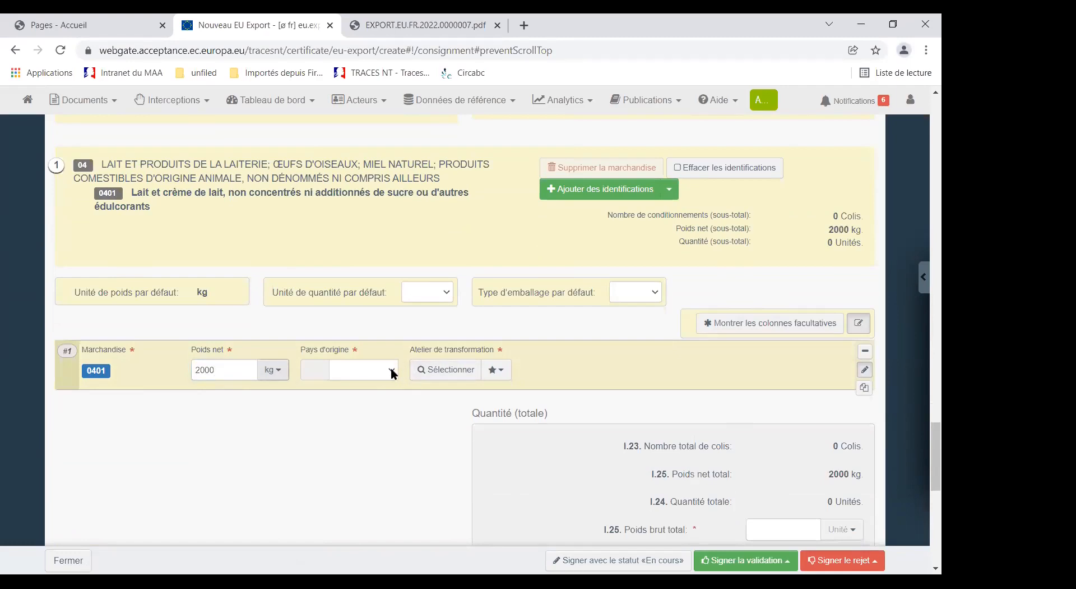
Step: Set the country of origin of commodity 0401 to France and assign the favourite TEST LMS BREXIT as its processing plant (Atelier de transformation)
click(392, 368)
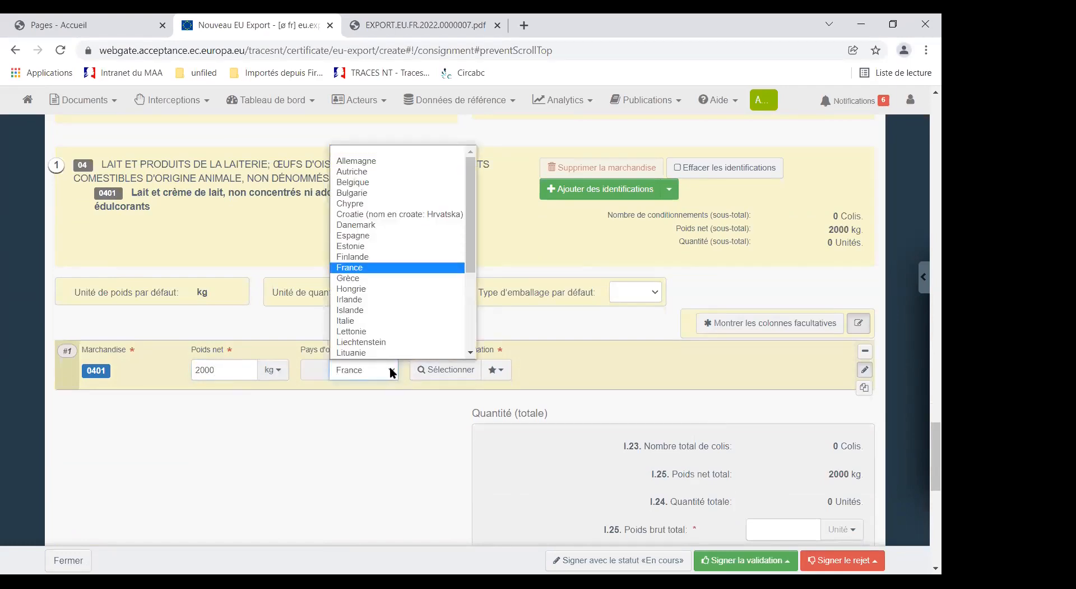
click(493, 375)
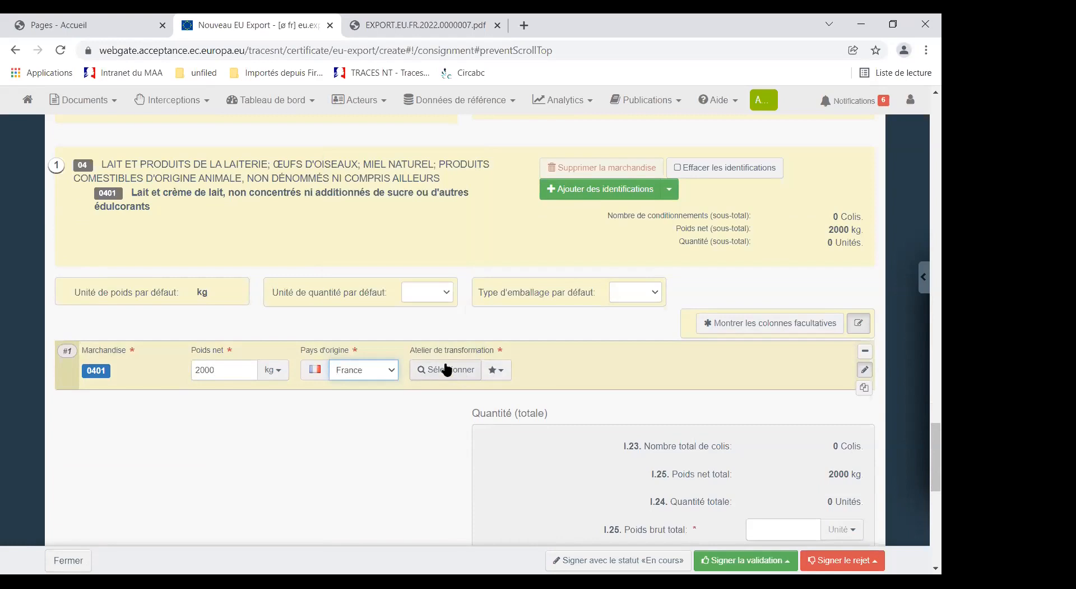
click(498, 372)
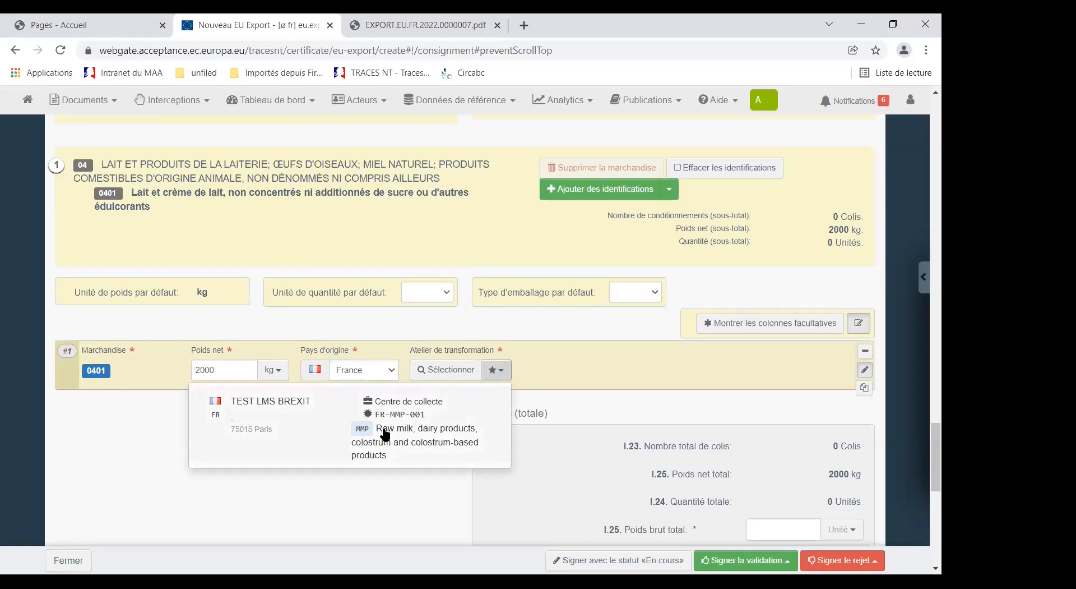
click(384, 434)
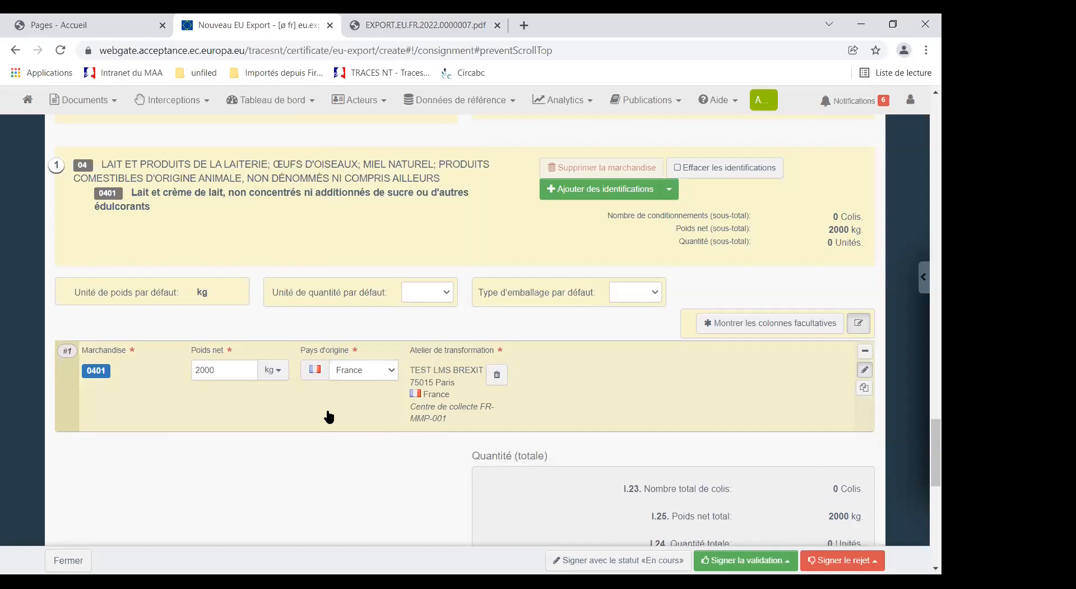
Step: Enter a total gross weight (I.25) of 2300 kg for the consignment
scroll(336, 413, down, 3)
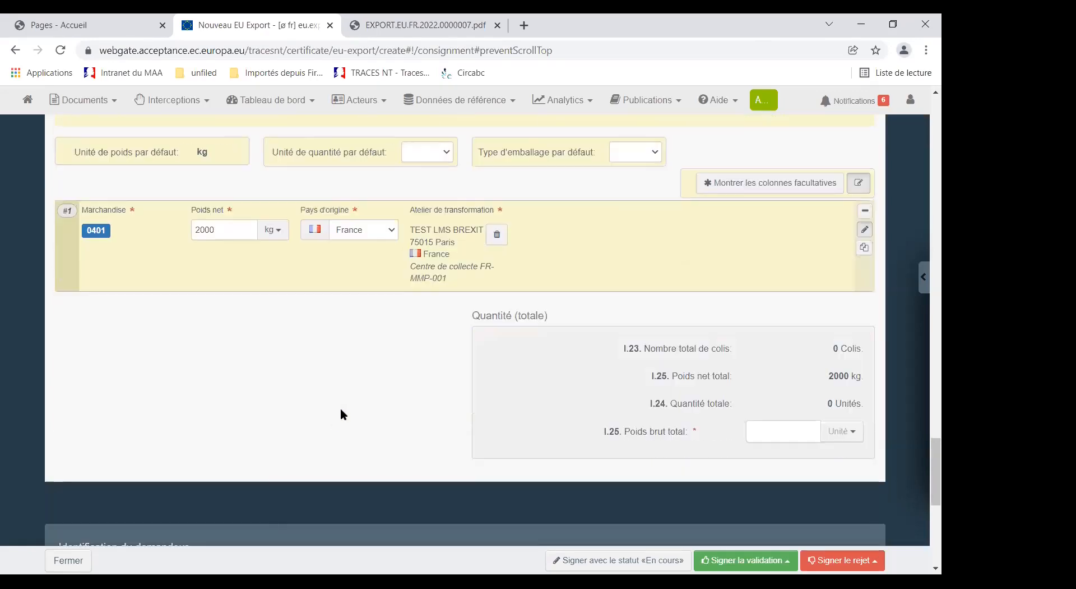
click(773, 431)
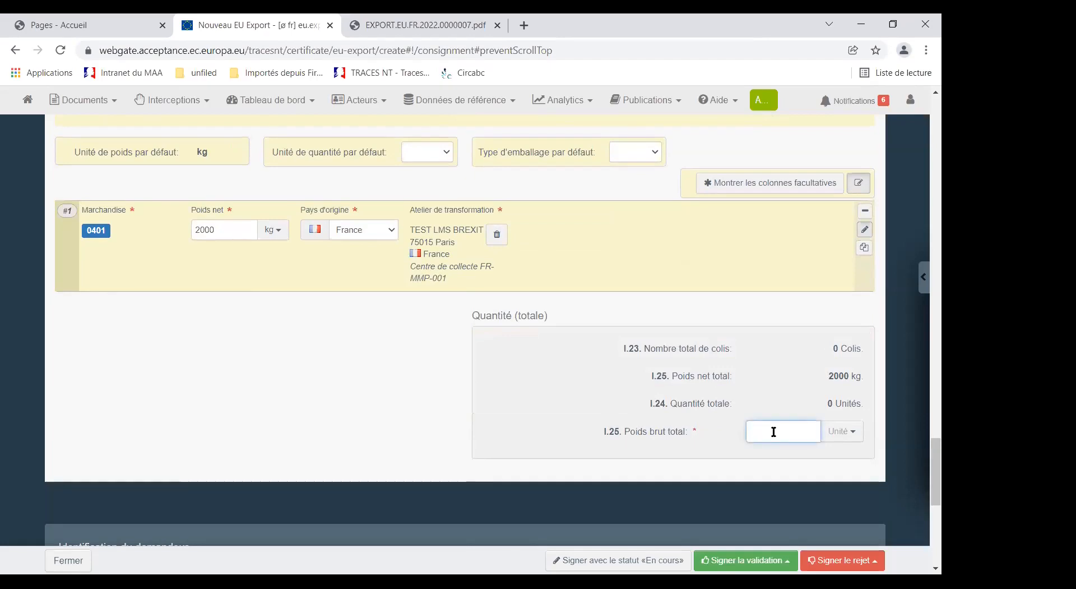
text(2300)
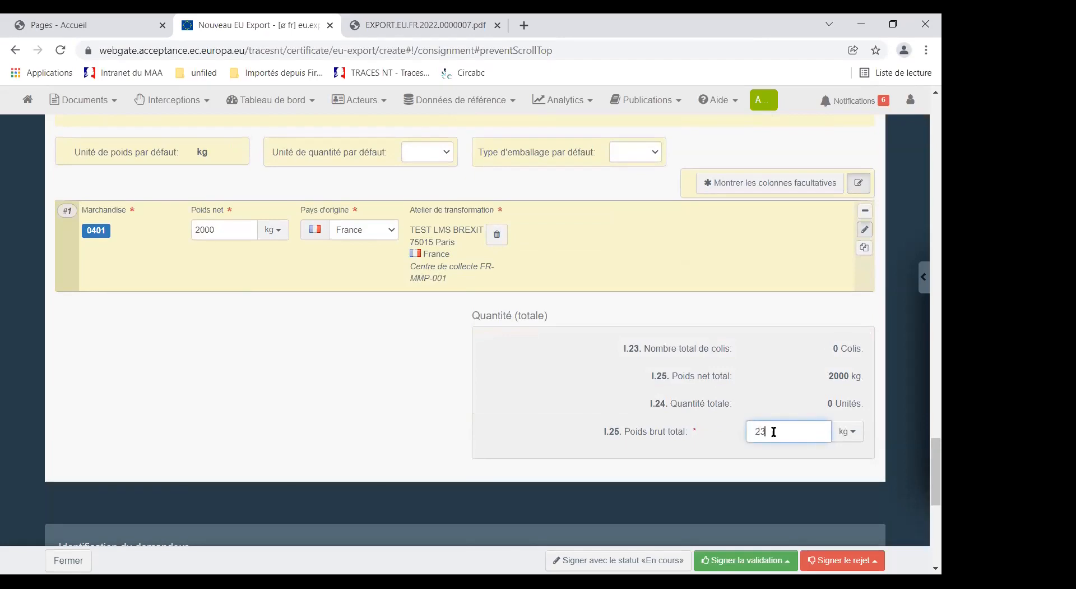
click(327, 361)
Step: Check the end of the form, sign the certificate with the status «En cours», and highlight its reference number
scroll(391, 382, down, 4)
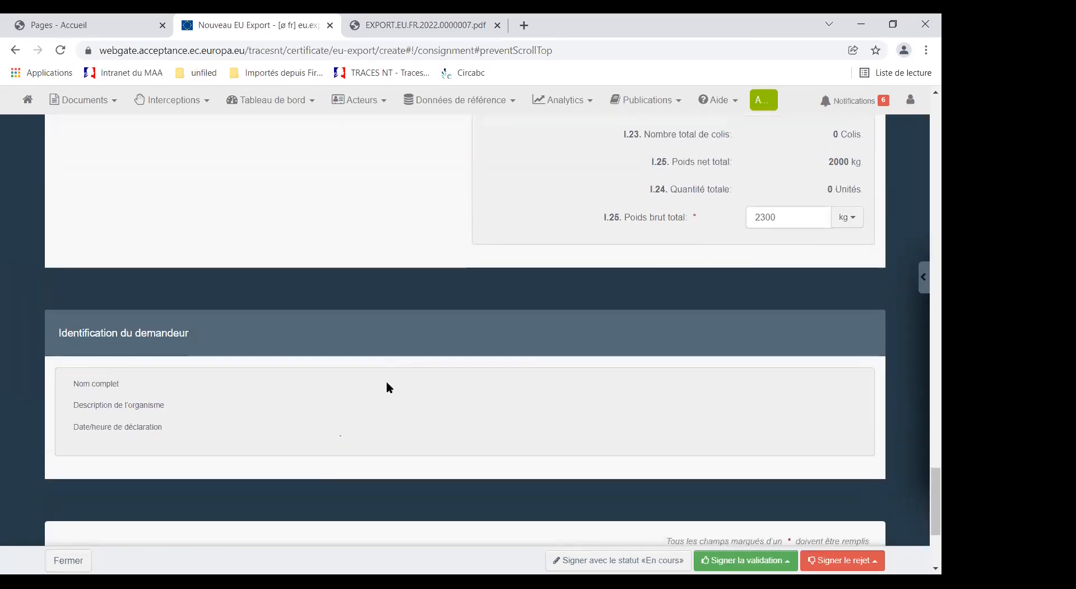
scroll(386, 387, down, 3)
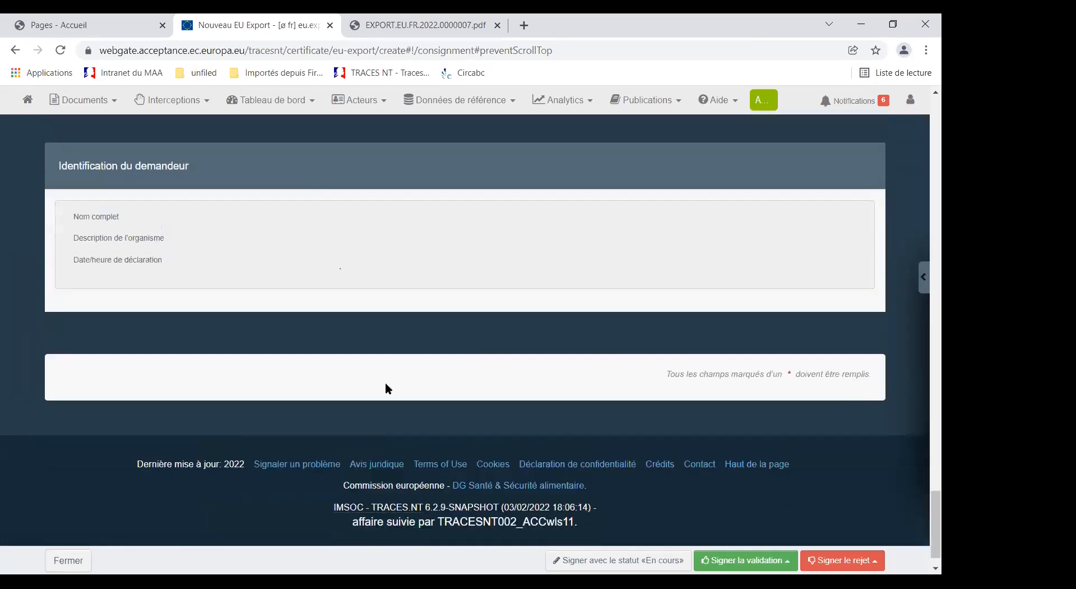
scroll(385, 382, up, 4)
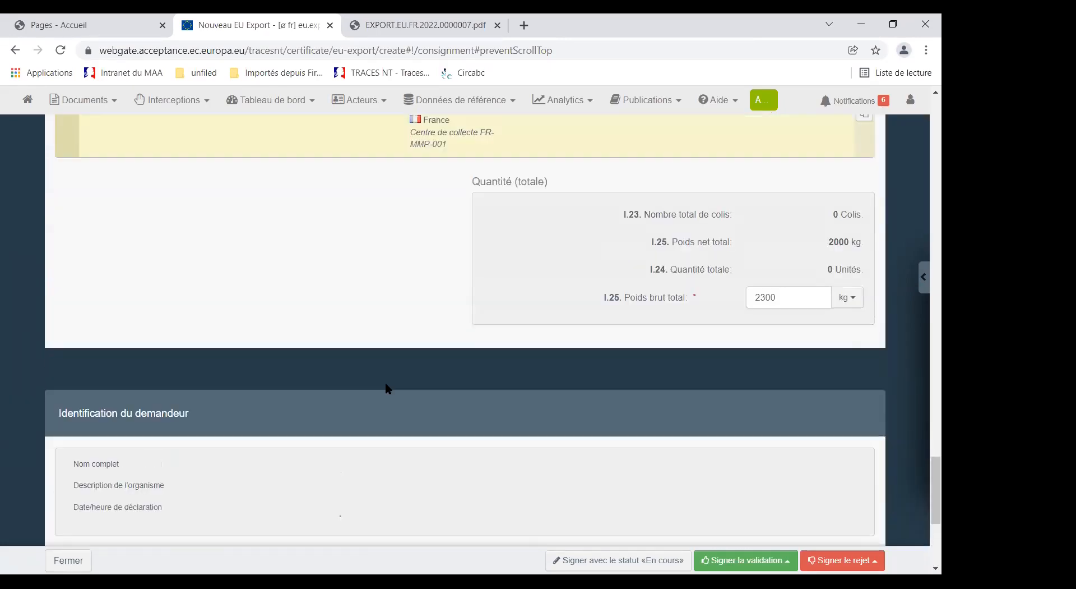
click(593, 561)
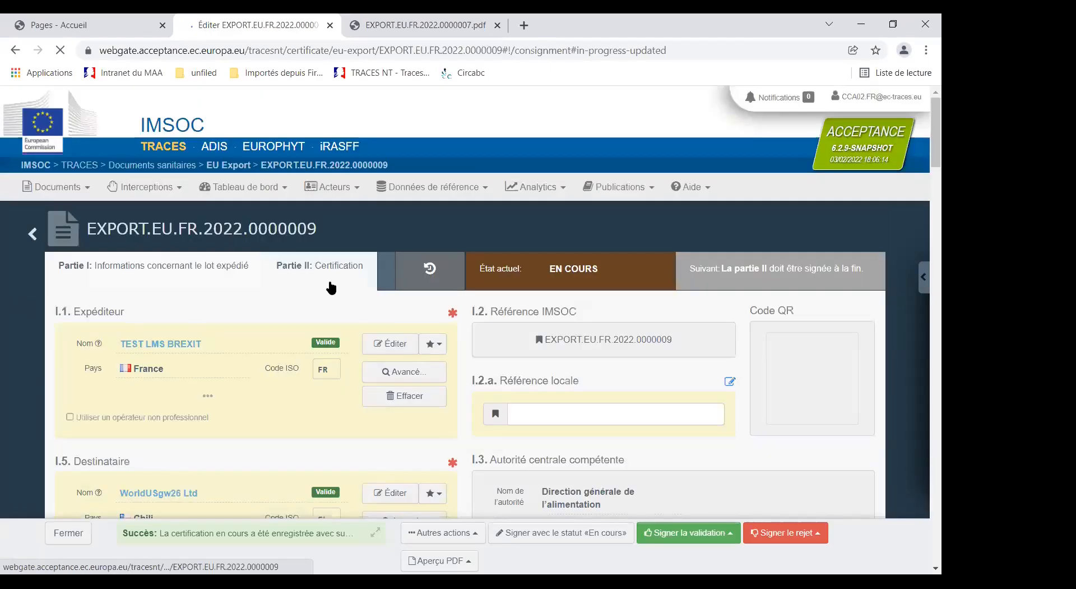
drag(88, 228, 318, 230)
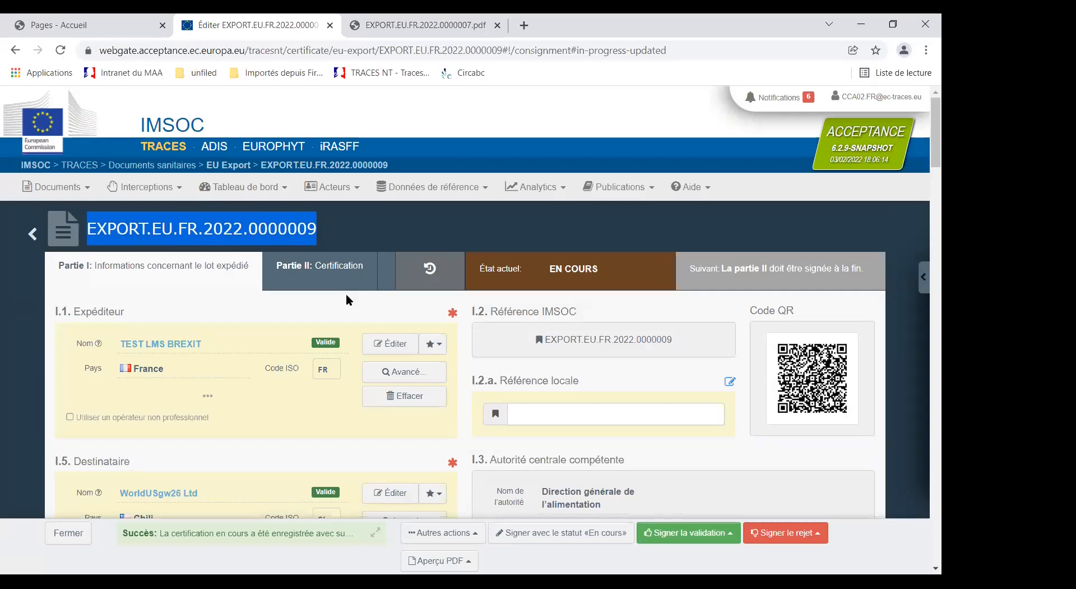
Step: Generate the PDF preview of the certificate and review Part I and the Part II certification text on its two pages
click(465, 561)
click(448, 519)
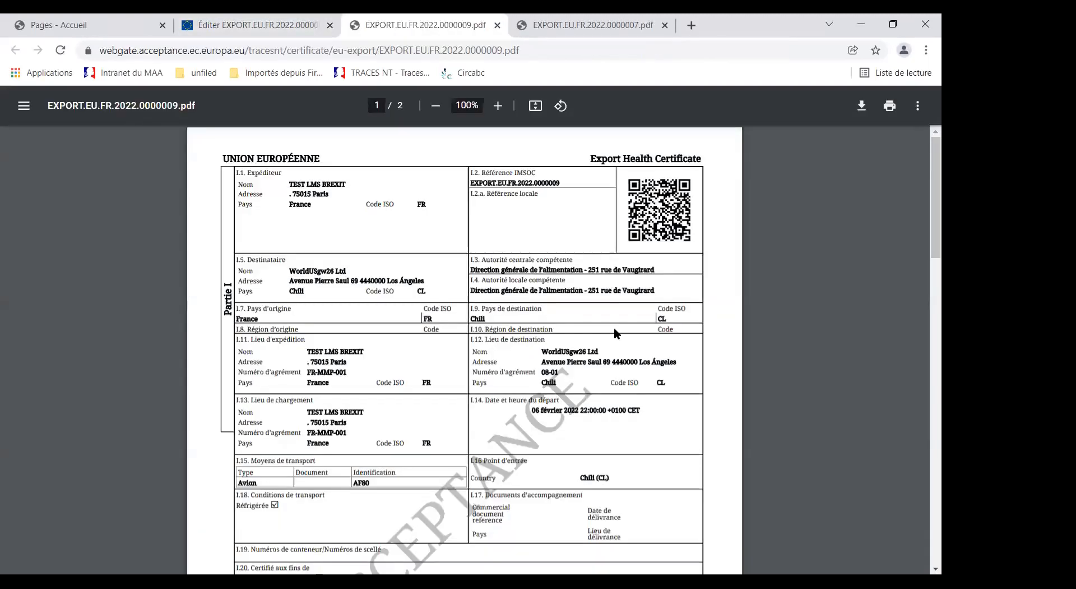
scroll(572, 342, down, 1)
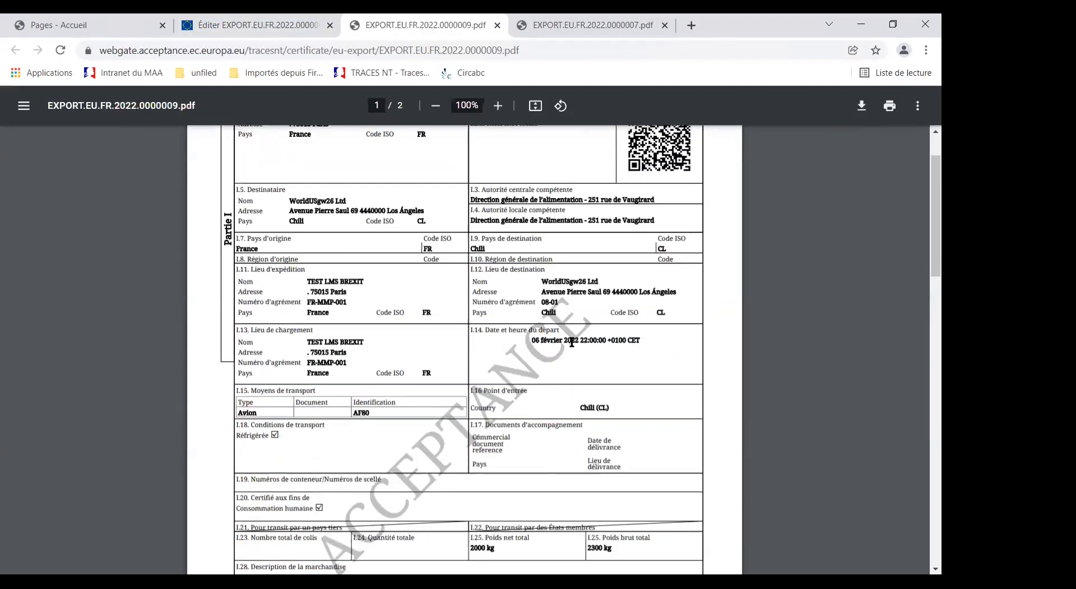
scroll(578, 345, down, 4)
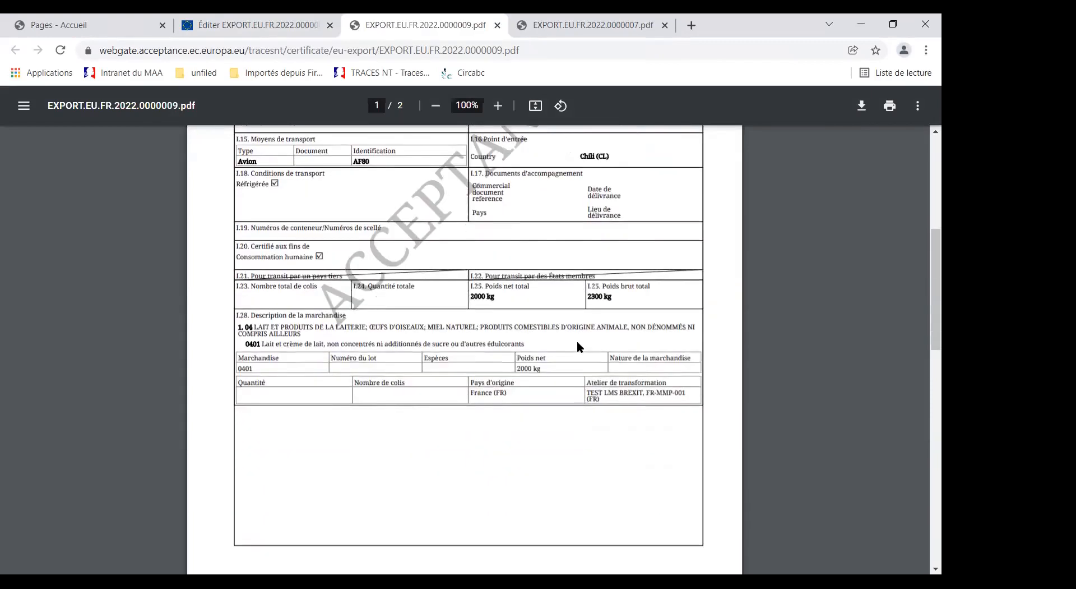
scroll(589, 347, down, 12)
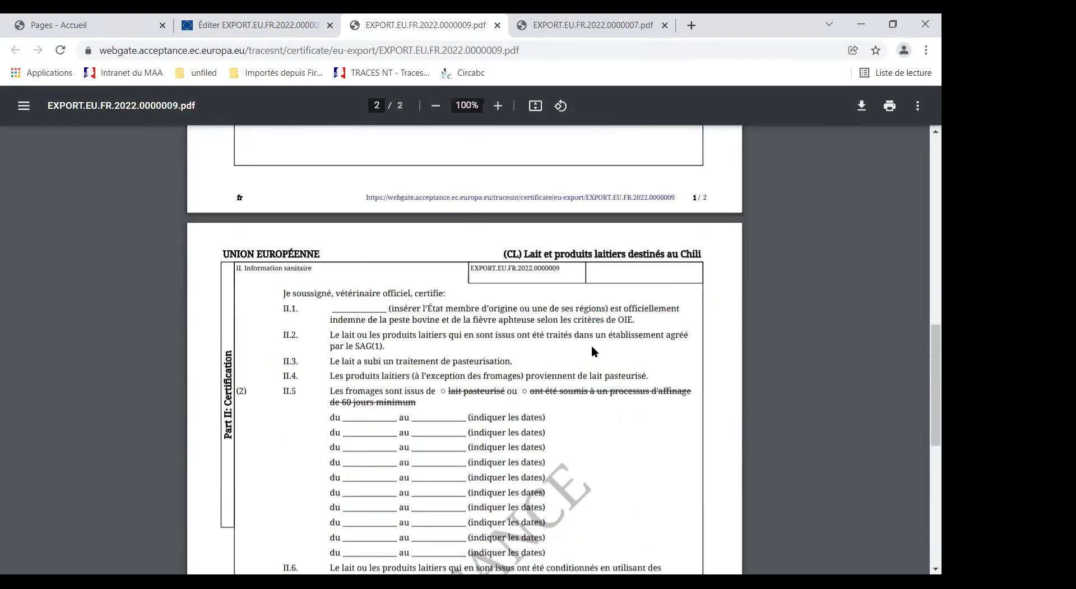
scroll(593, 348, down, 2)
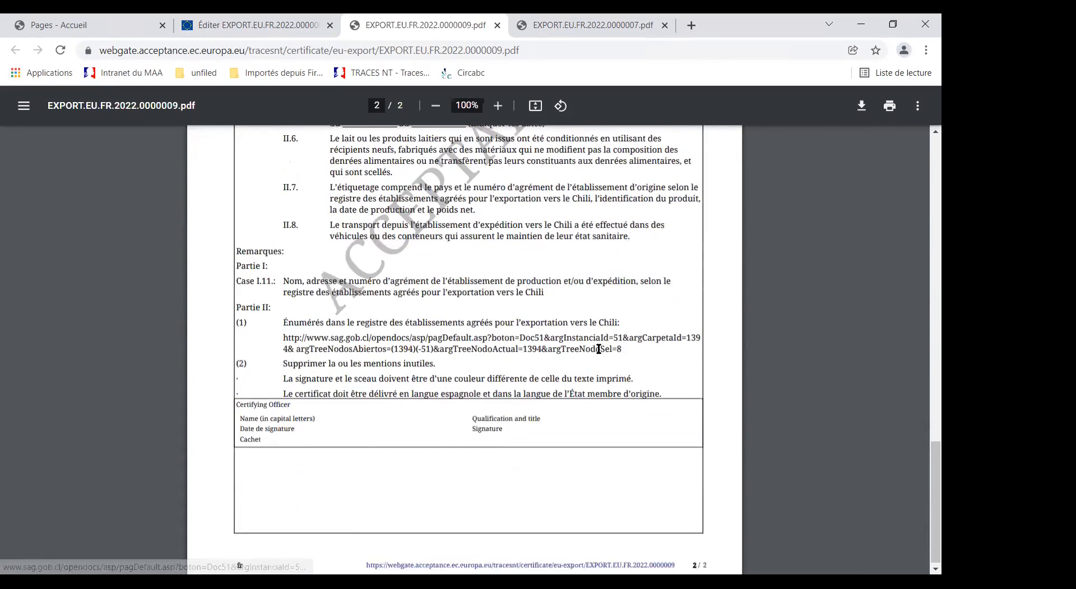
scroll(600, 349, up, 4)
scroll(600, 349, up, 15)
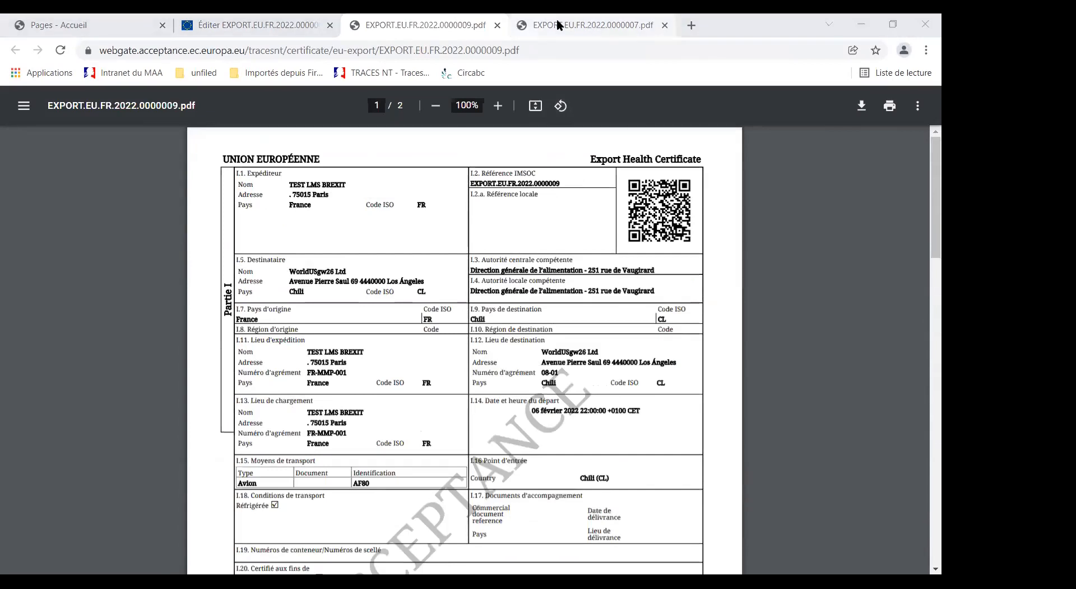
Step: Close both open PDF certificate previews and return to the certificate form
click(664, 25)
click(497, 25)
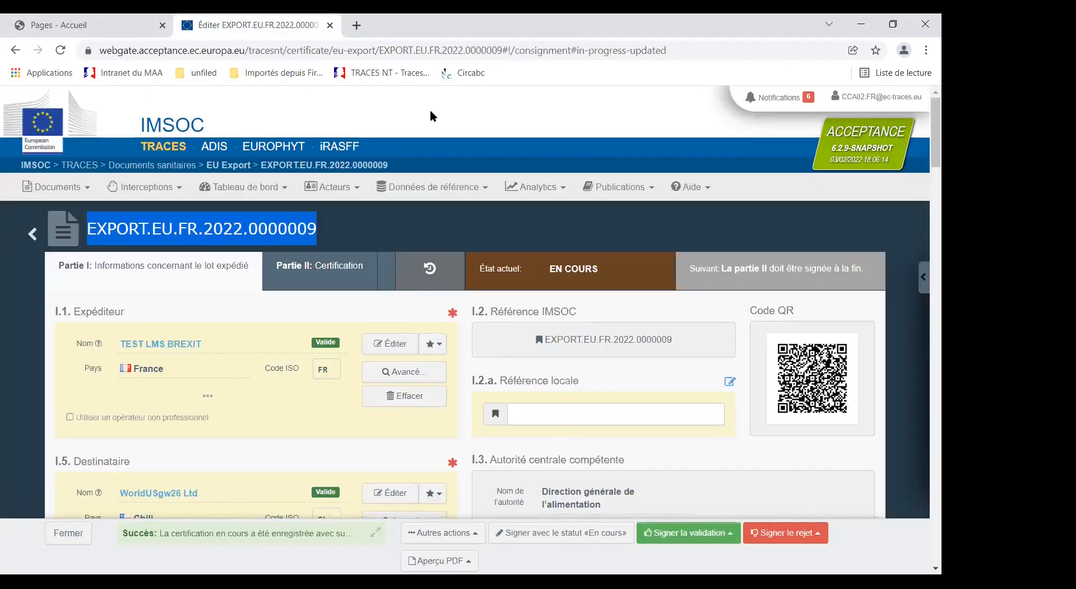
click(448, 216)
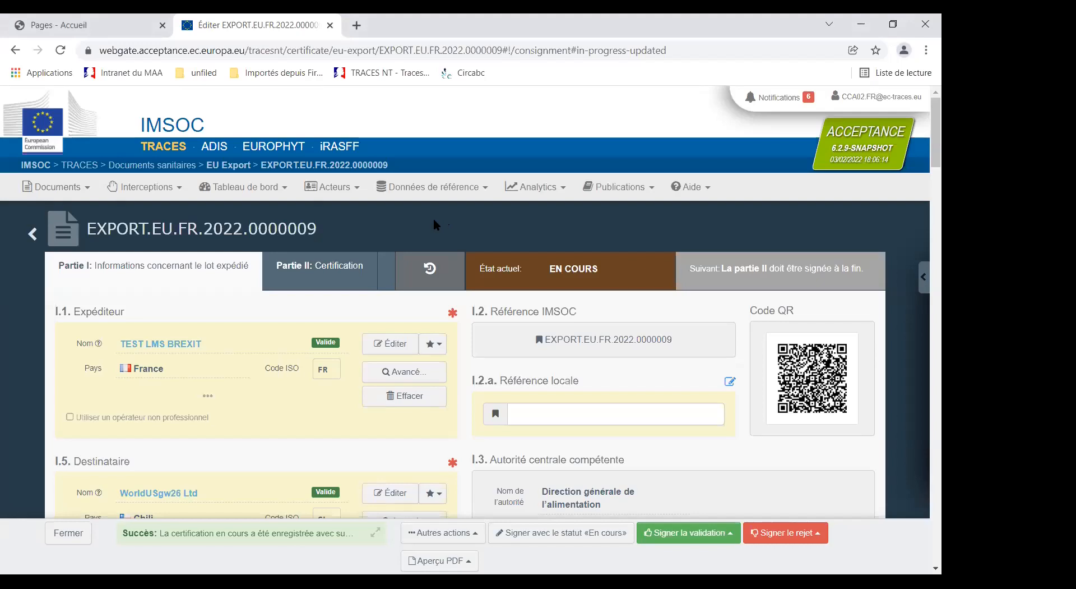
Step: Check the other actions available for the certificate and review its Part I fields down to the goods description (I.28)
click(476, 536)
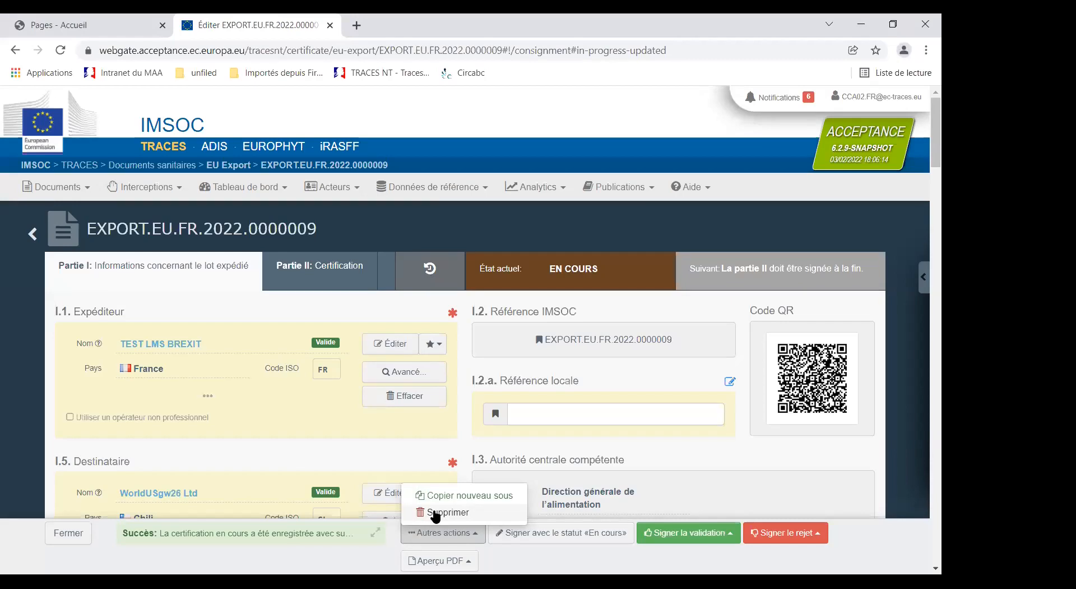
scroll(320, 386, down, 6)
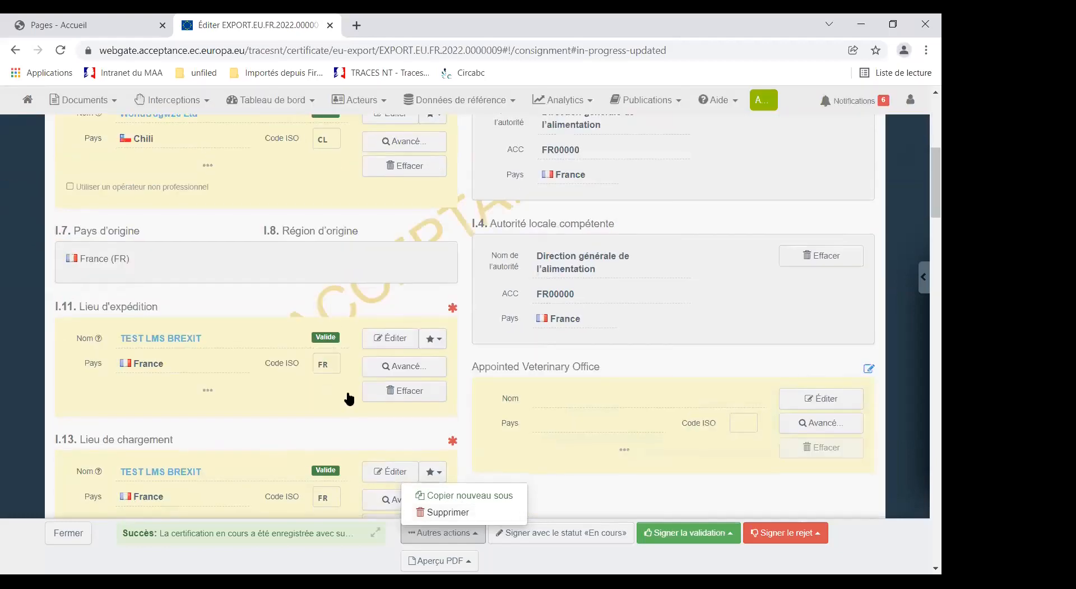
scroll(569, 355, down, 3)
click(569, 359)
scroll(569, 362, down, 3)
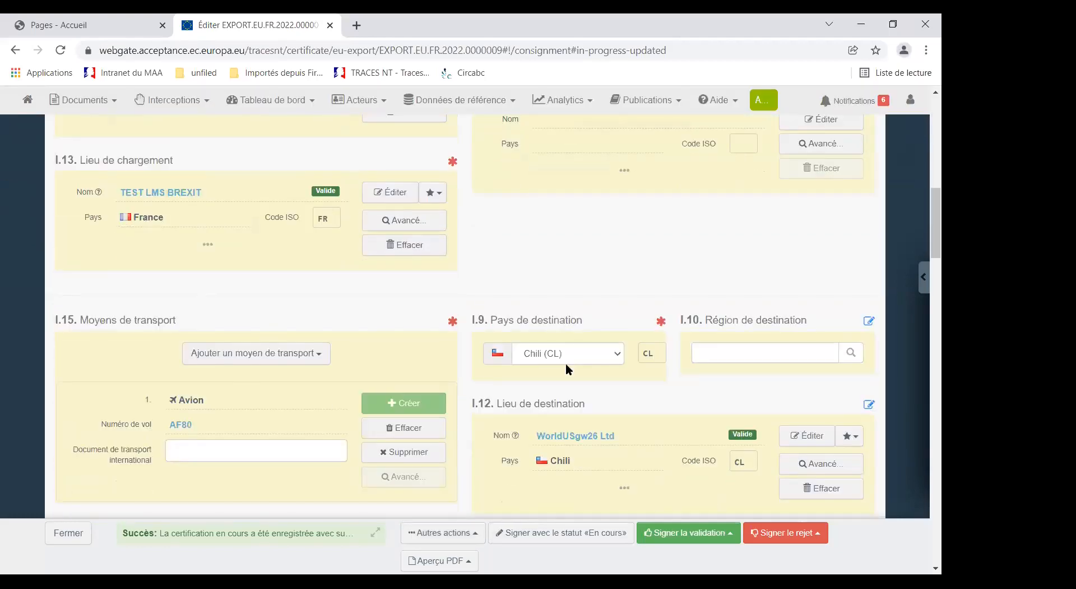
scroll(567, 364, down, 9)
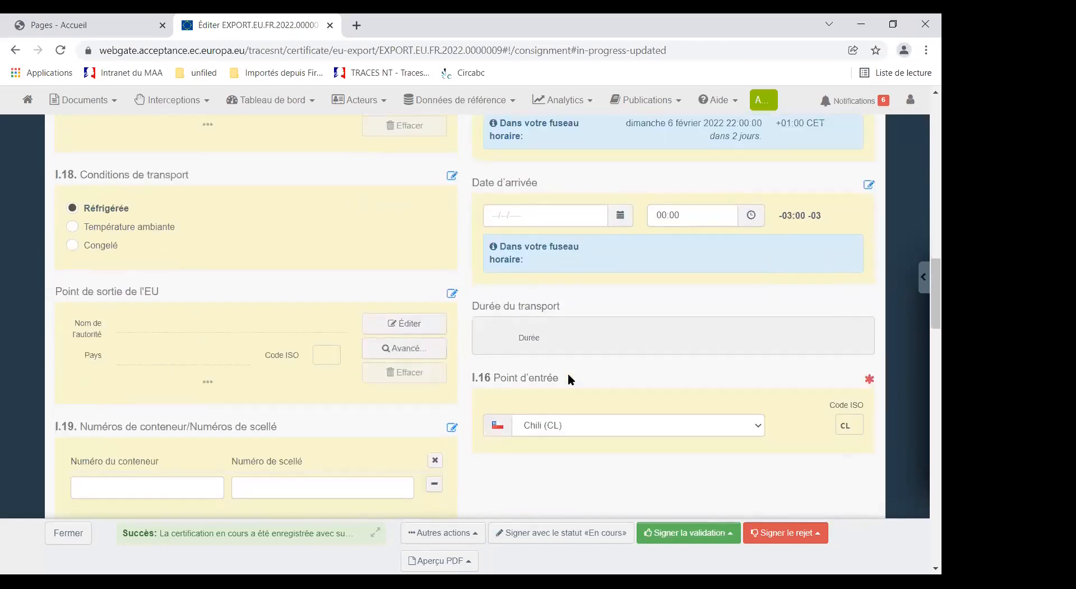
scroll(570, 375, down, 10)
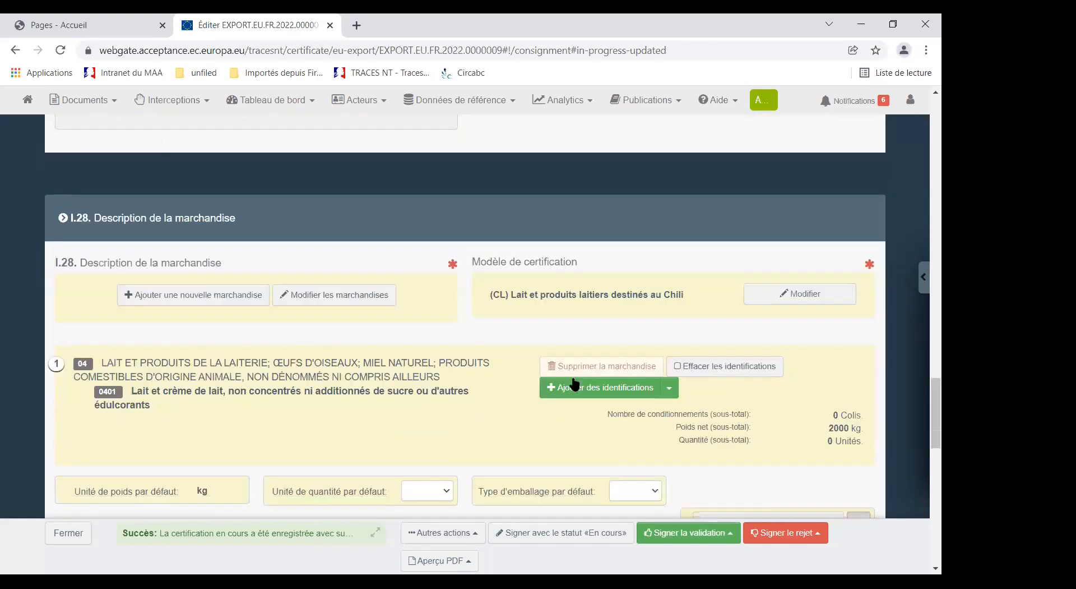
scroll(575, 383, down, 1)
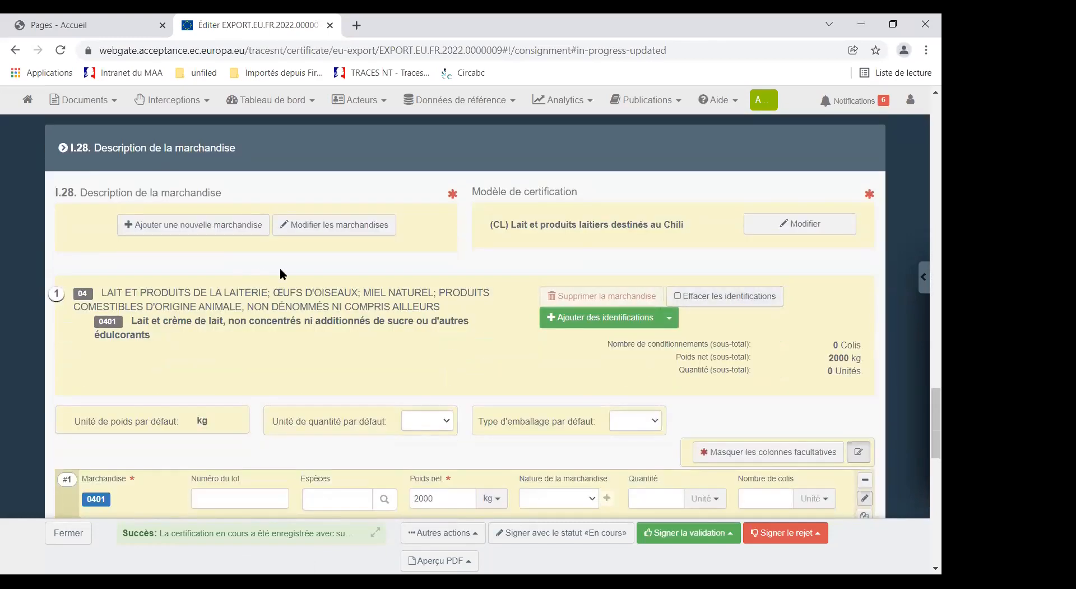
scroll(292, 269, up, 1)
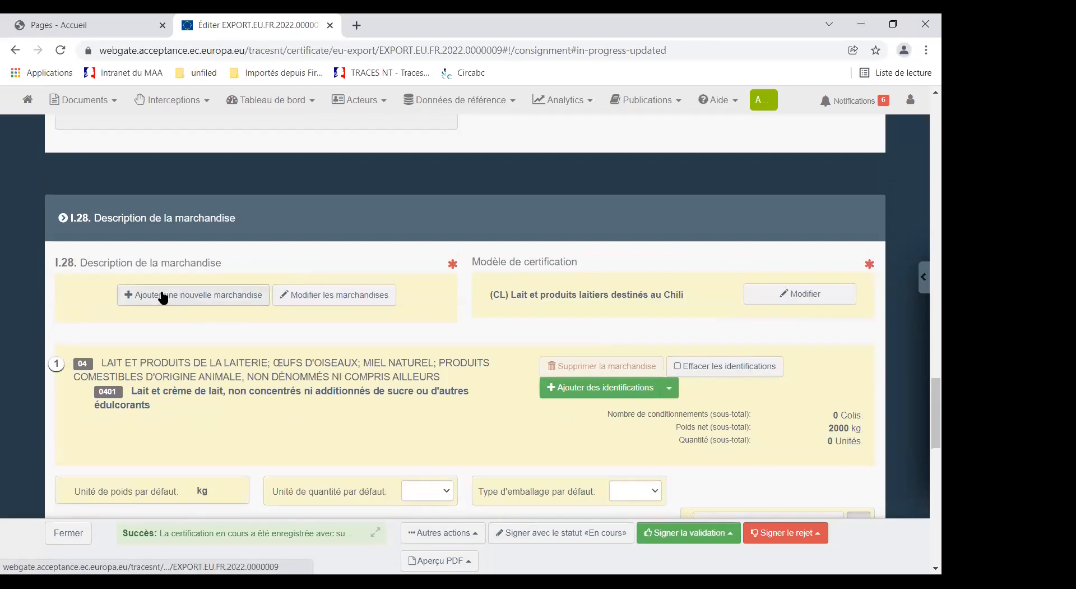
drag(56, 263, 212, 258)
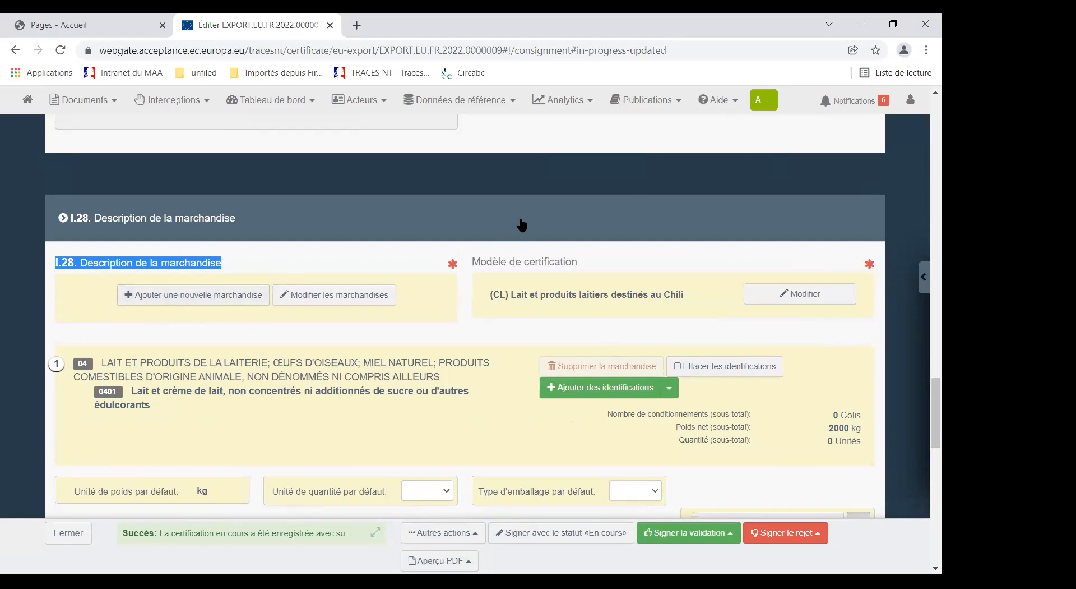
Step: Start adding a new commodity in I.28 and expand the nomenclature code 0406 Fromages et caillebotte
click(169, 299)
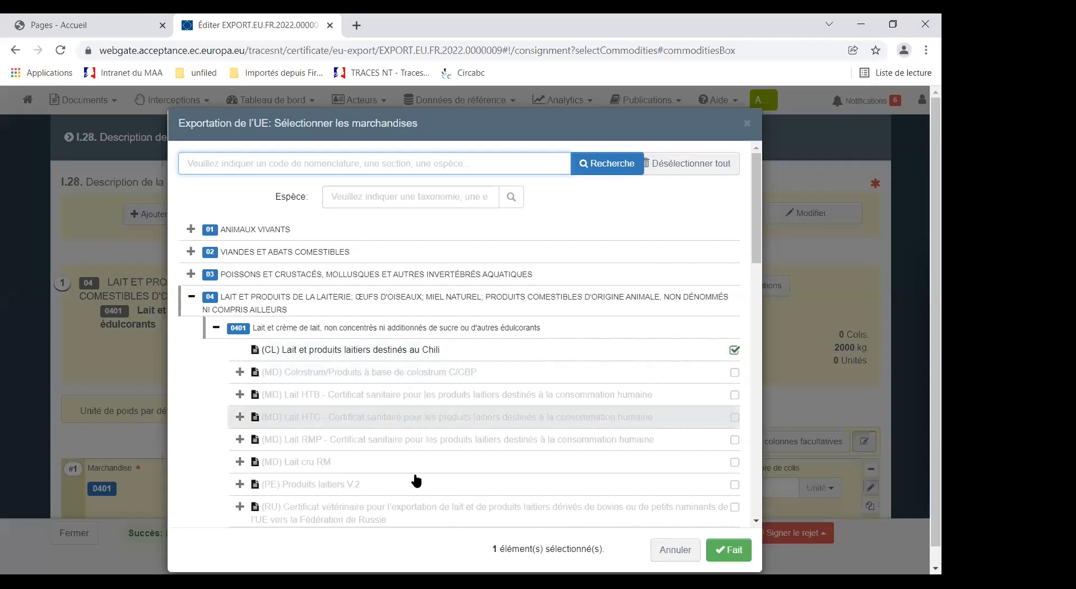
scroll(381, 447, down, 1)
scroll(380, 447, down, 1)
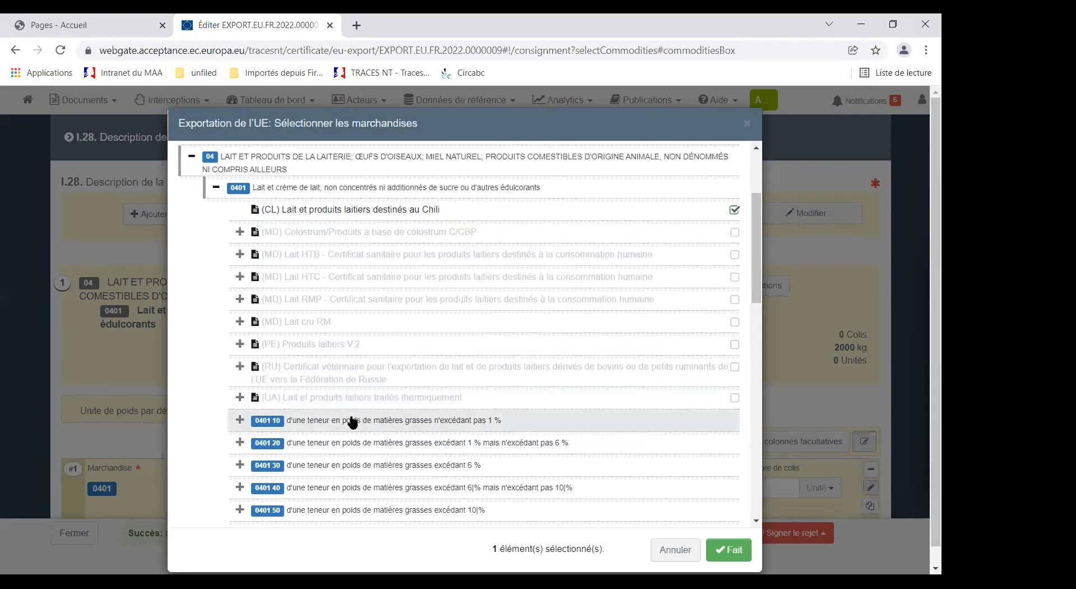
scroll(349, 419, down, 1)
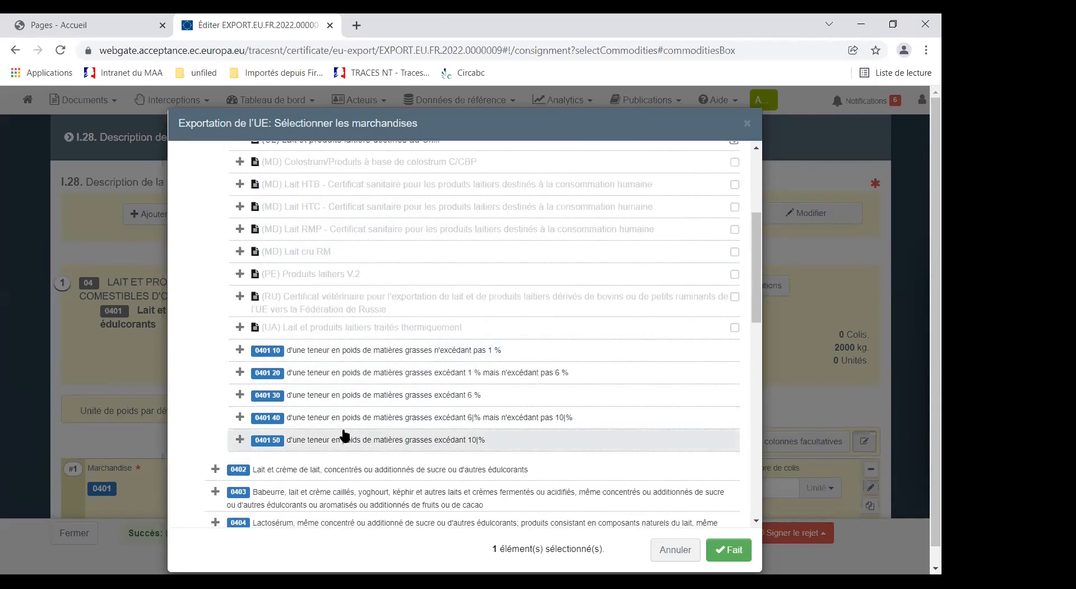
scroll(344, 435, down, 1)
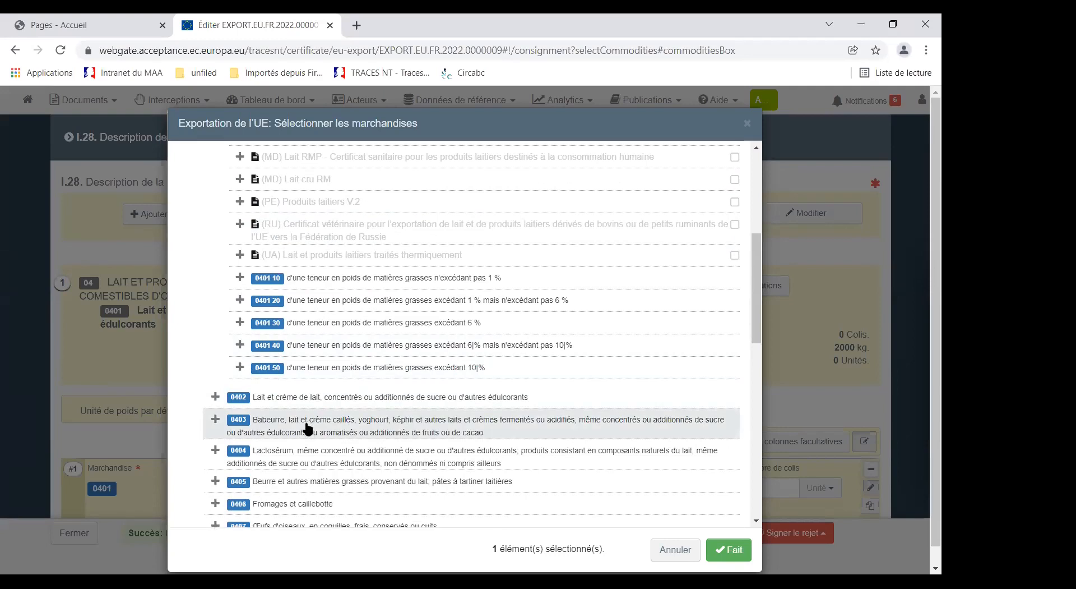
scroll(308, 428, down, 1)
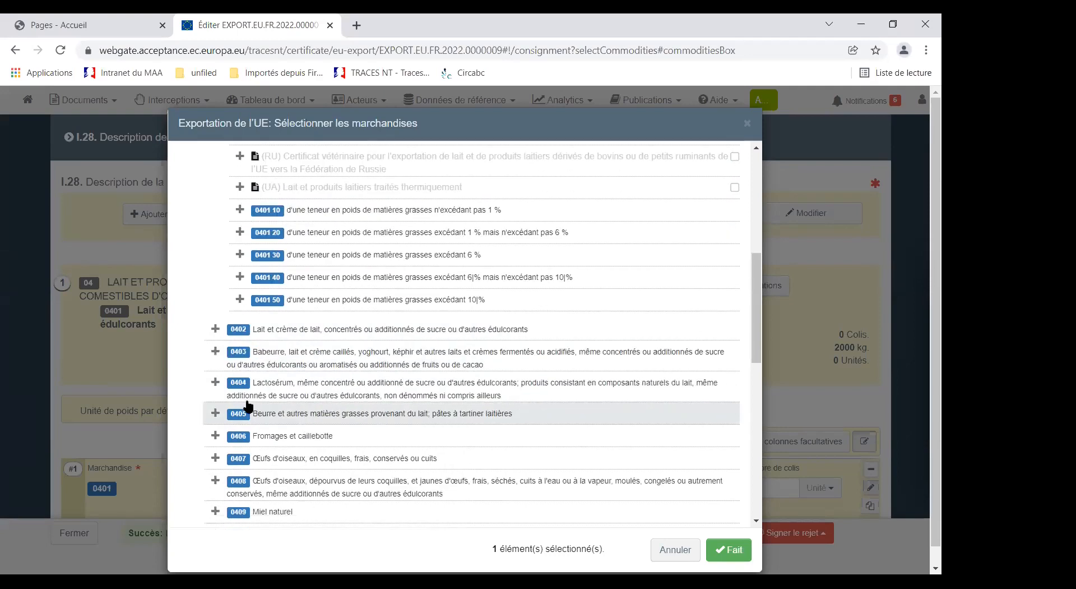
click(216, 437)
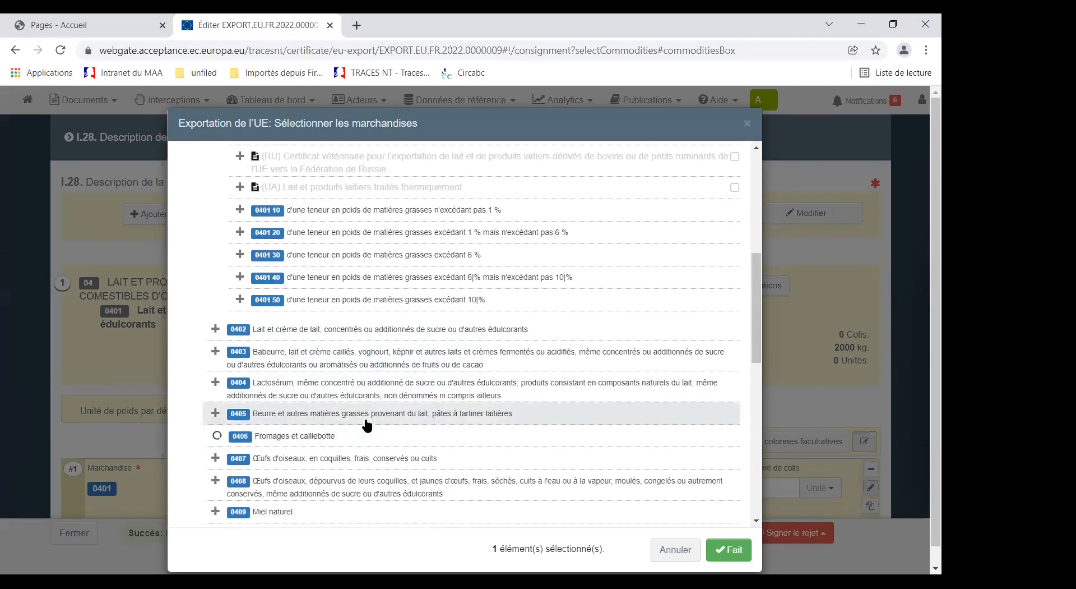
Step: Select the model (CL) Lait et produits laitiers destinés au Chili under 0406 10 Fromages frais and confirm the commodity selection
scroll(366, 431, down, 1)
scroll(366, 432, down, 2)
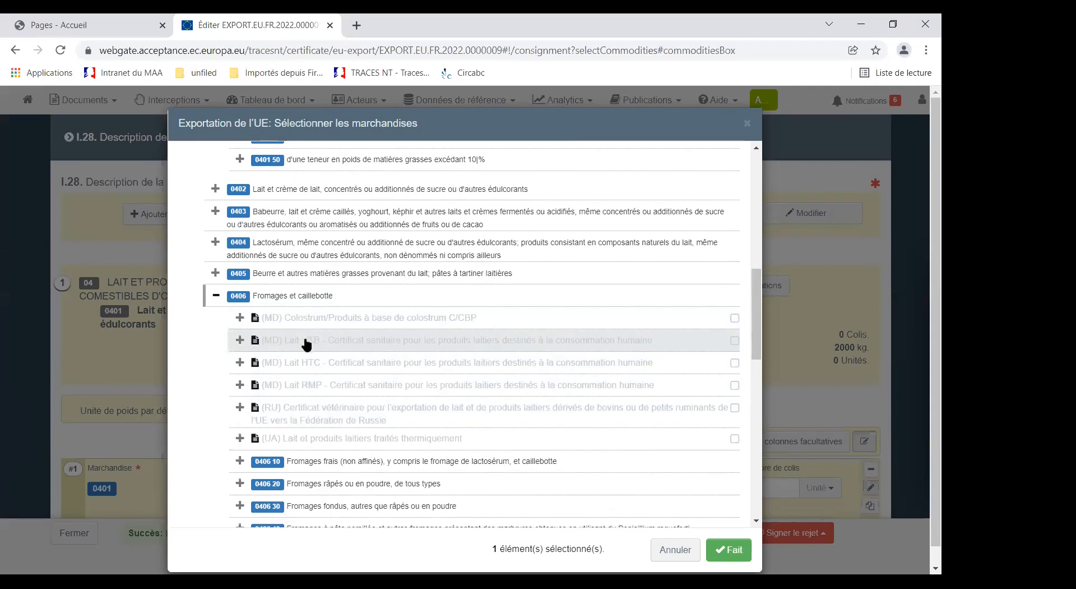
click(332, 455)
scroll(335, 453, down, 1)
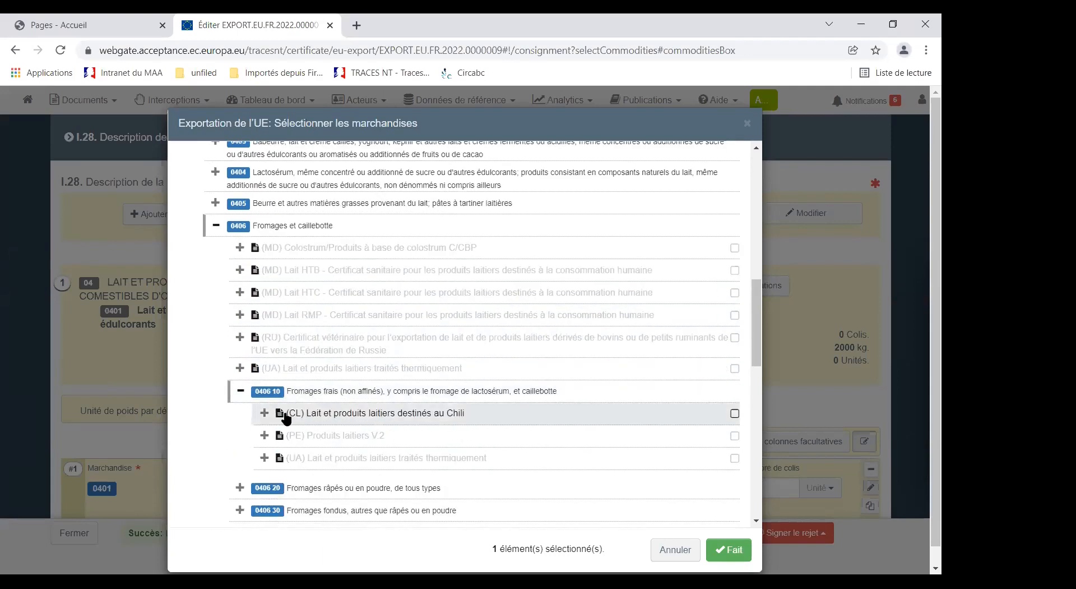
click(735, 415)
click(725, 549)
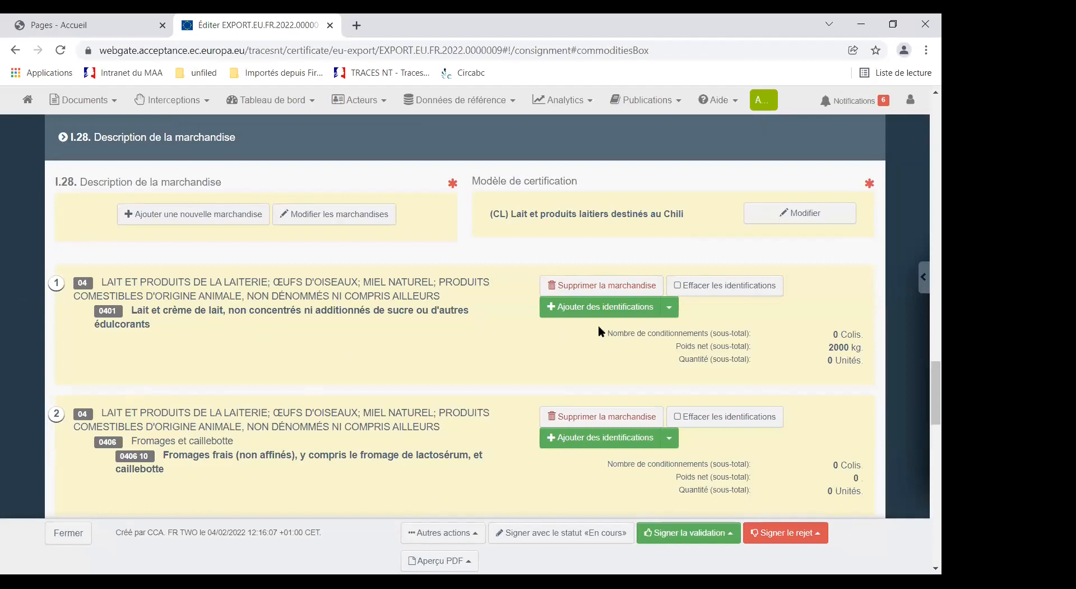
Step: Review the two commodity entries and open the 0406 10 fresh cheese line for editing
scroll(374, 368, down, 1)
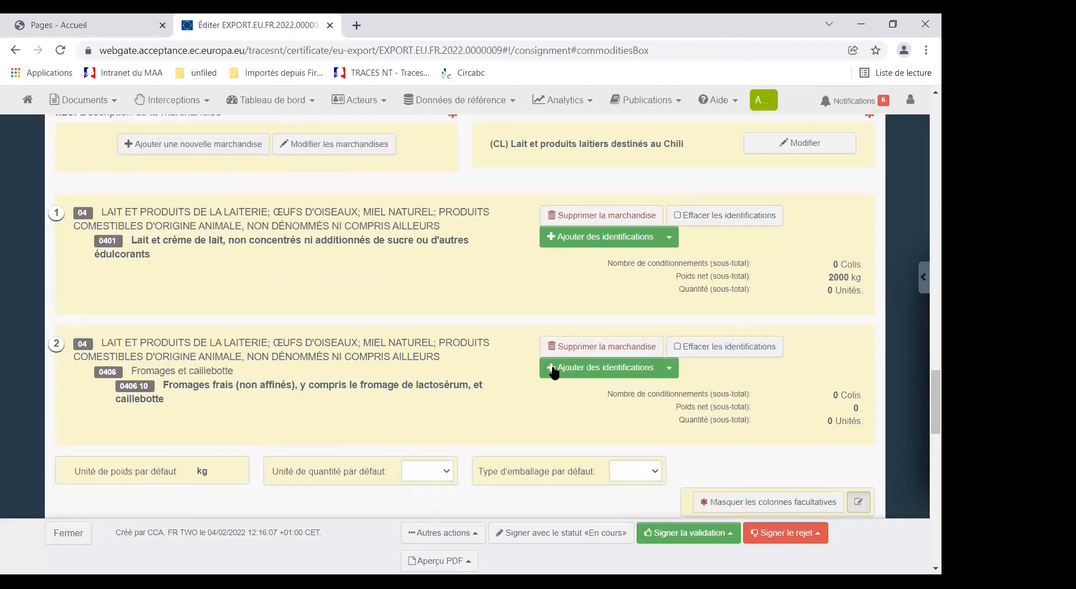
scroll(371, 400, down, 2)
scroll(380, 402, down, 5)
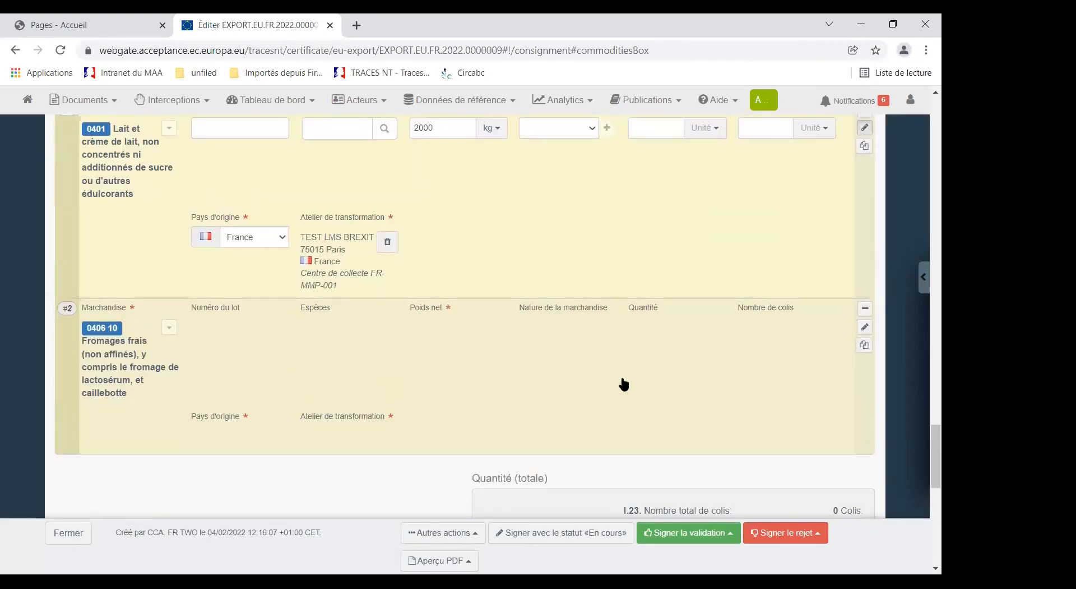
scroll(423, 373, up, 1)
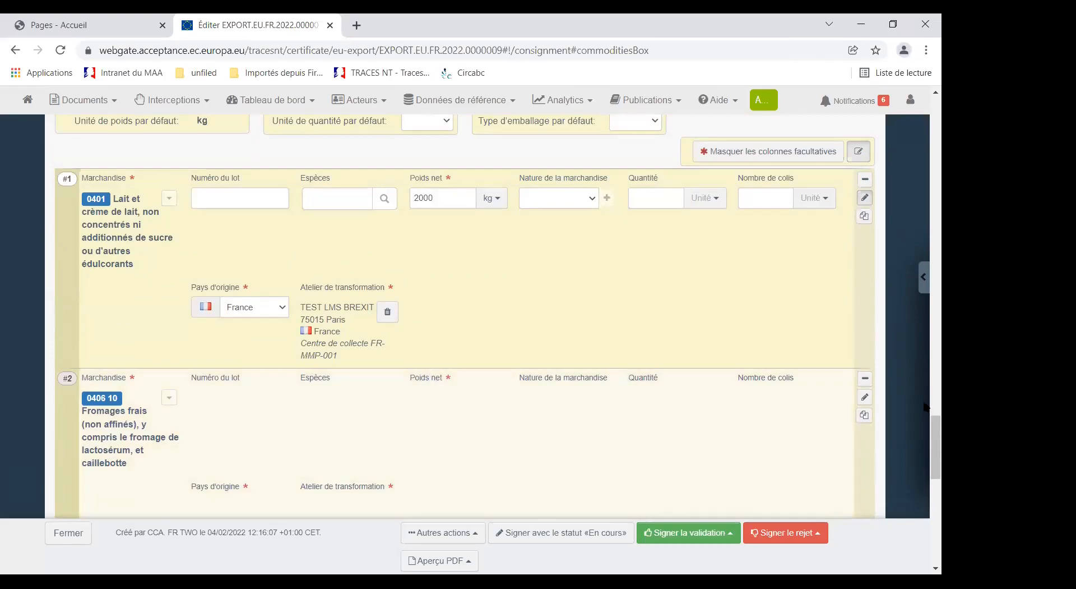
scroll(448, 426, down, 1)
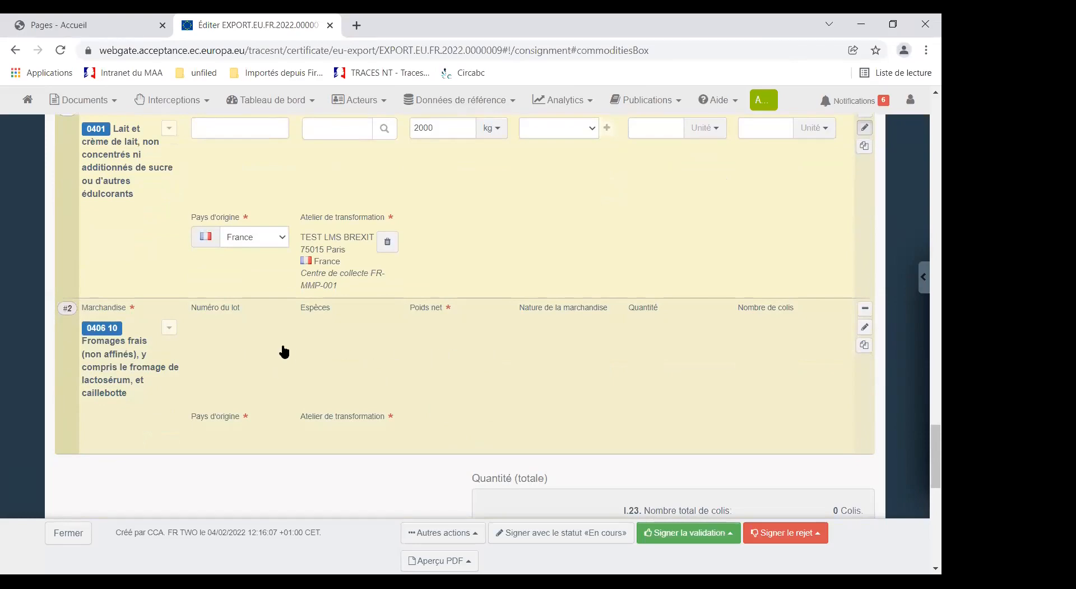
click(290, 347)
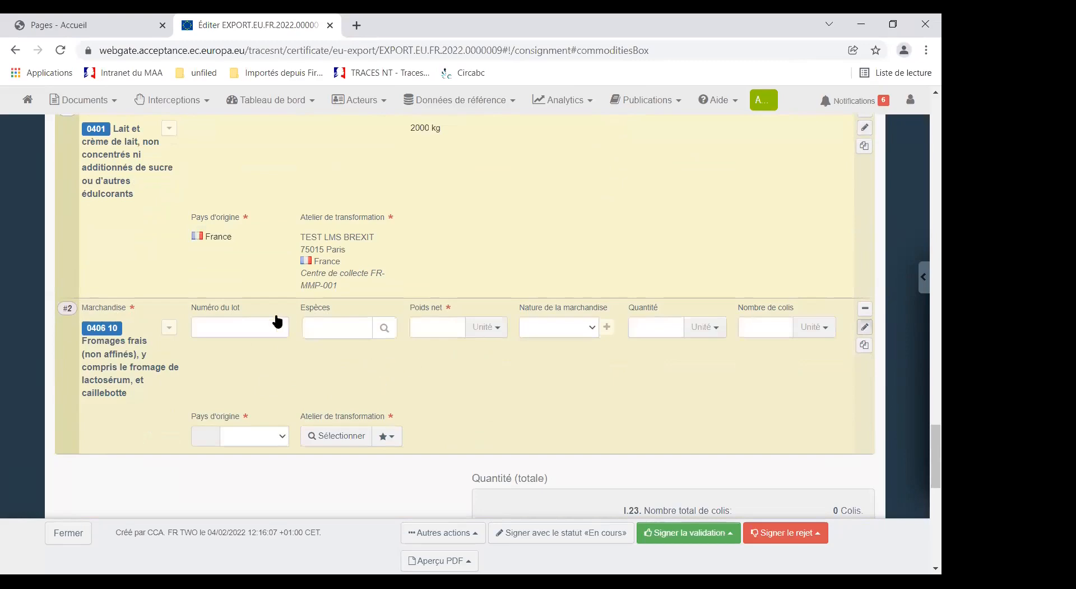
Step: Set the species of the 0406 10 fresh cheese line to Bos taurus
click(500, 329)
click(349, 325)
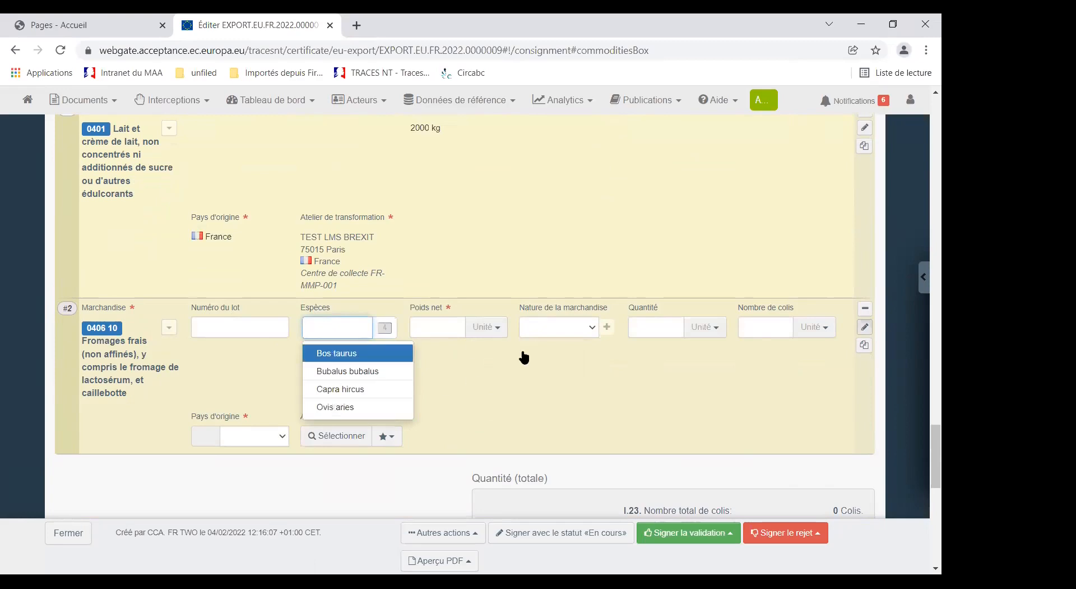
click(537, 385)
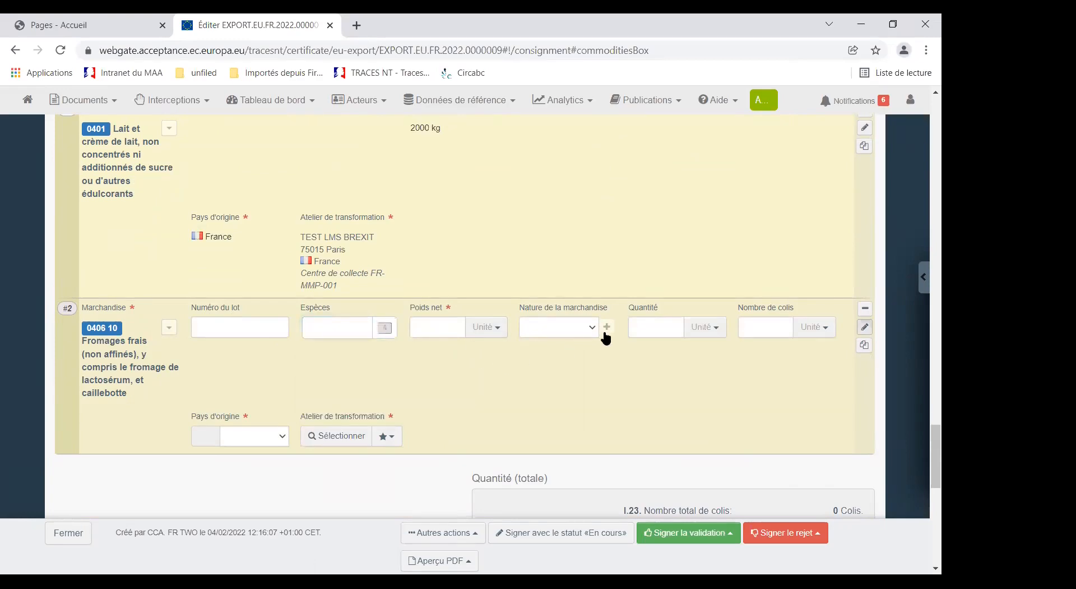
click(498, 328)
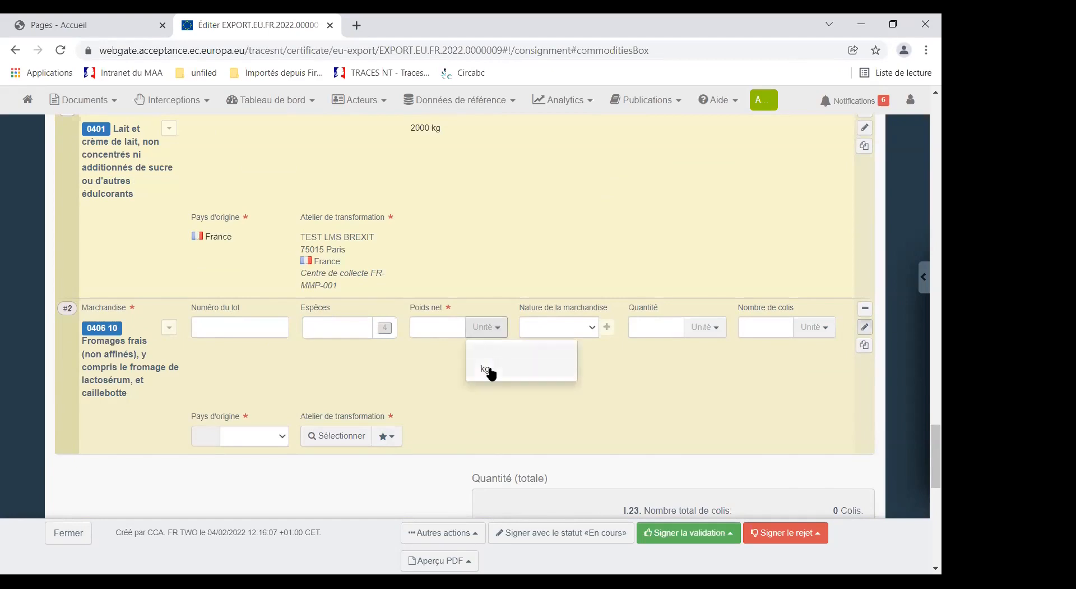
click(398, 347)
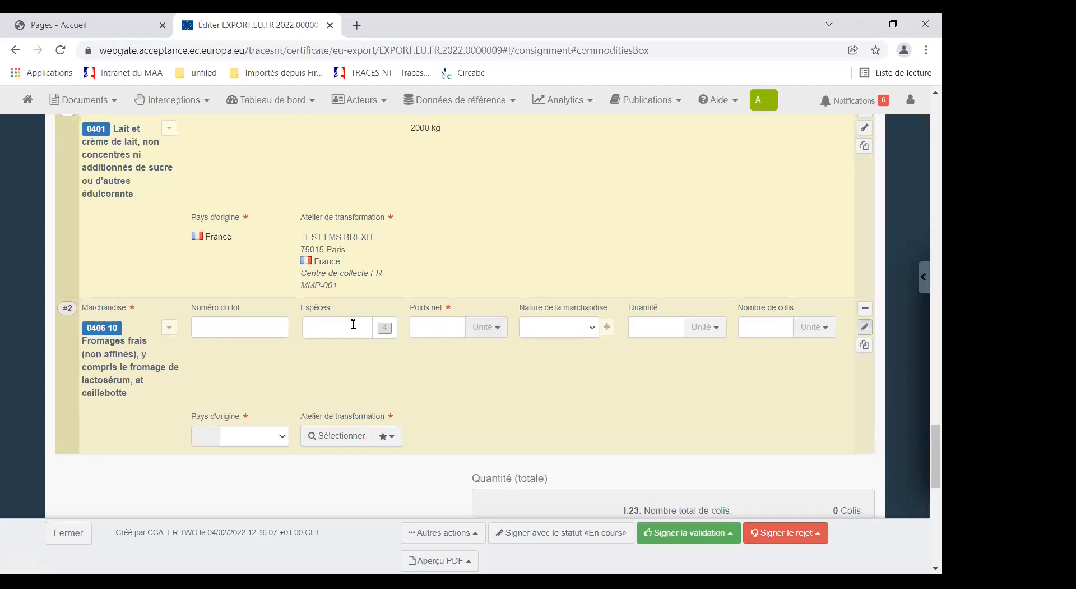
click(351, 325)
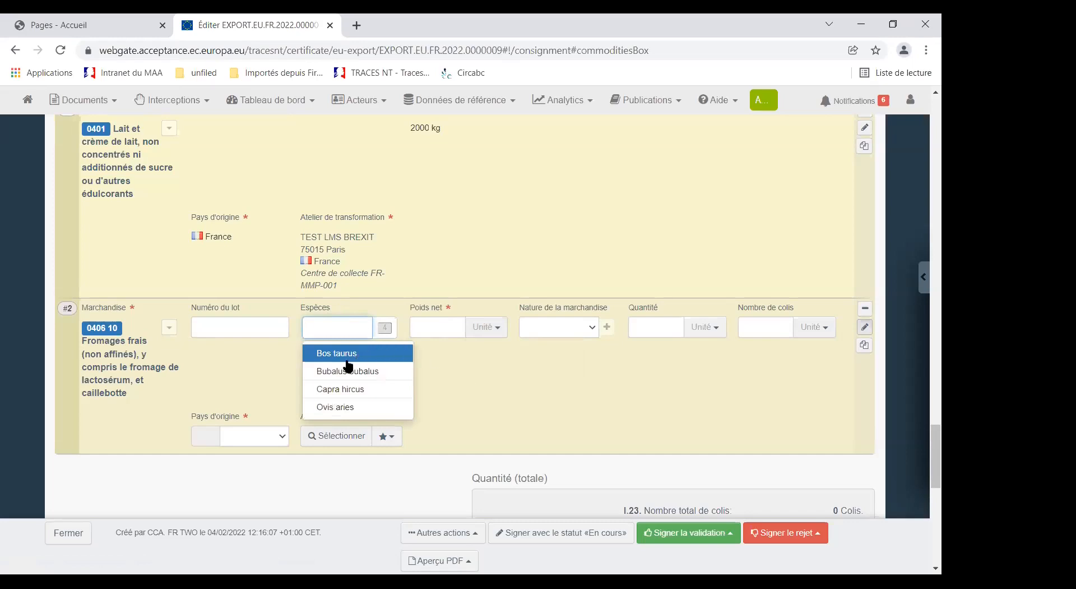
click(328, 353)
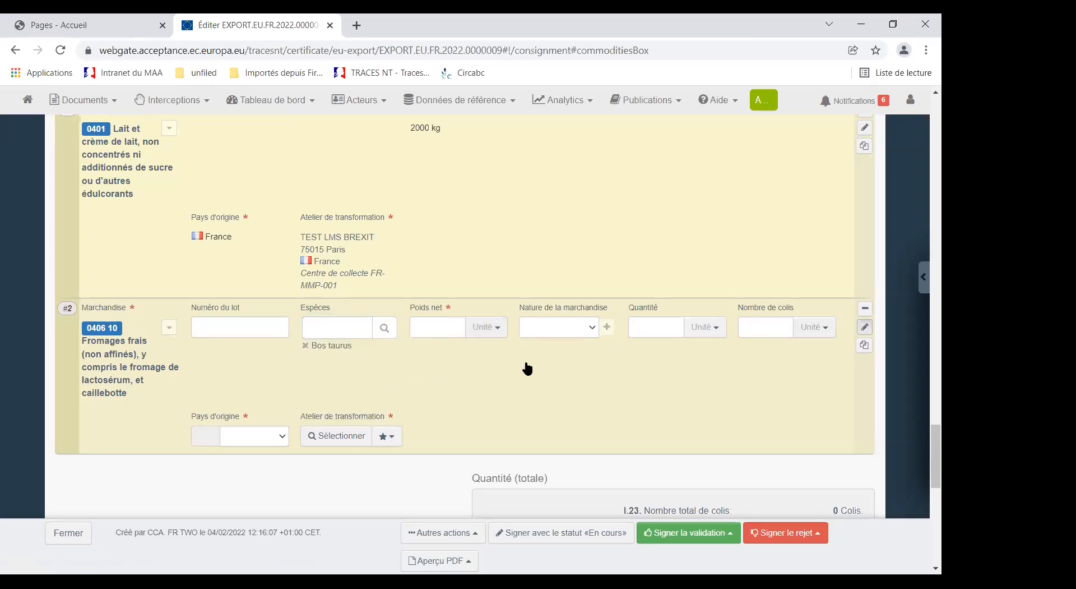
Step: Set the fresh cheese line's net weight to 1000 kg and its country of origin to France
click(498, 329)
click(486, 367)
click(437, 329)
text(1000)
click(592, 330)
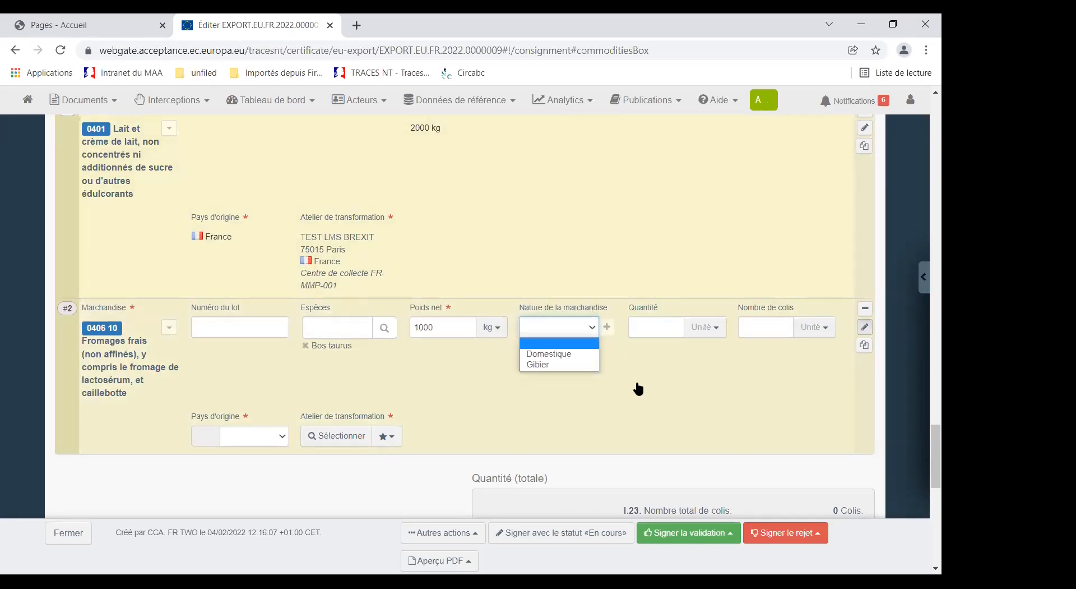
click(637, 385)
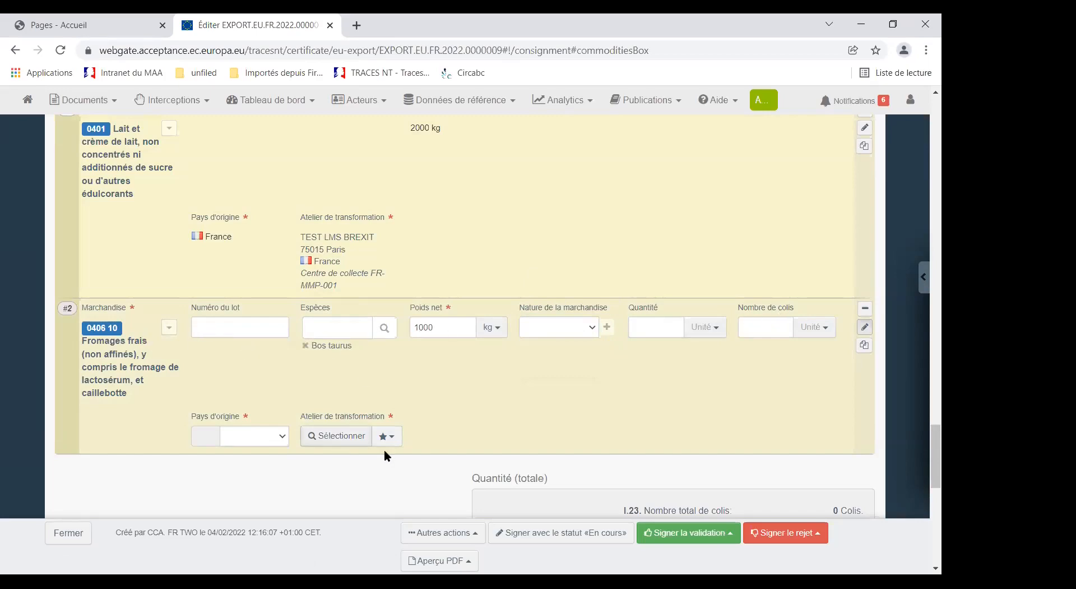
click(283, 439)
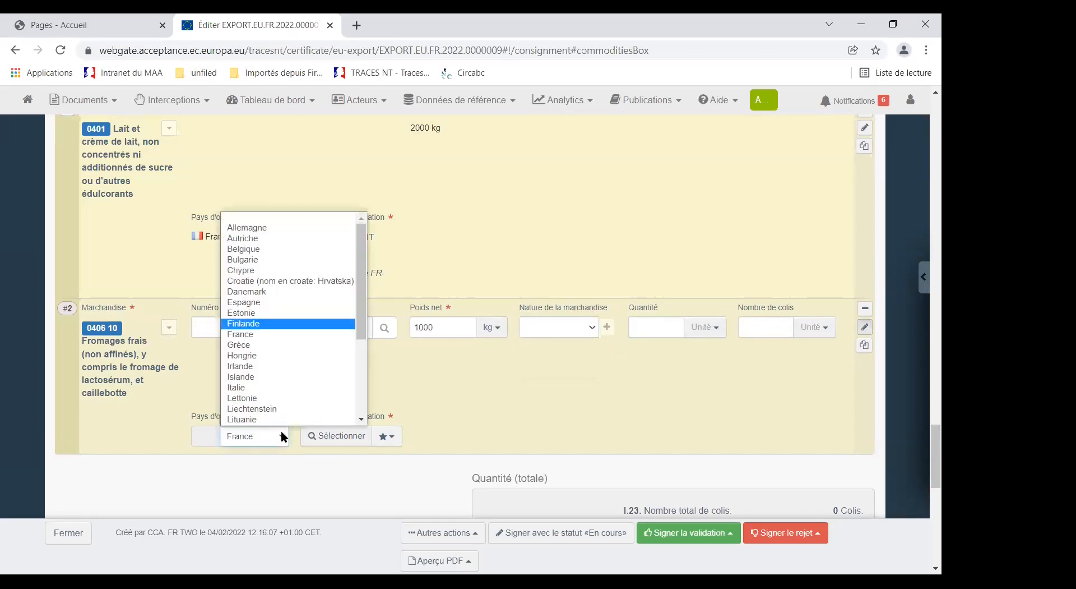
click(255, 335)
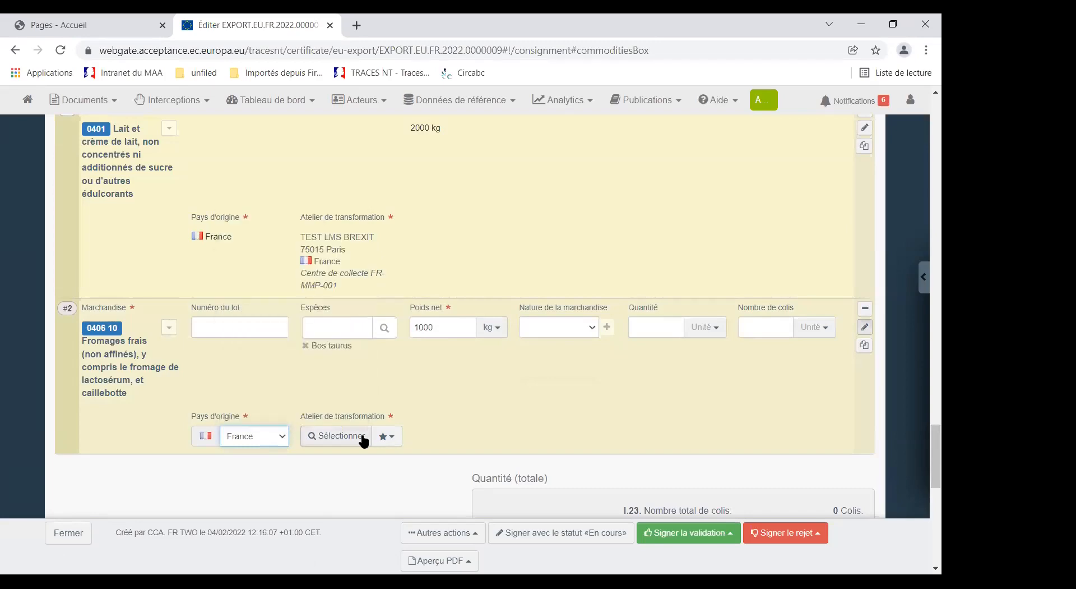
Step: Assign TEST LMS BREXIT as the fresh cheese line's processing plant, searching in France within the section Raw milk, dairy products (MMP)
click(359, 436)
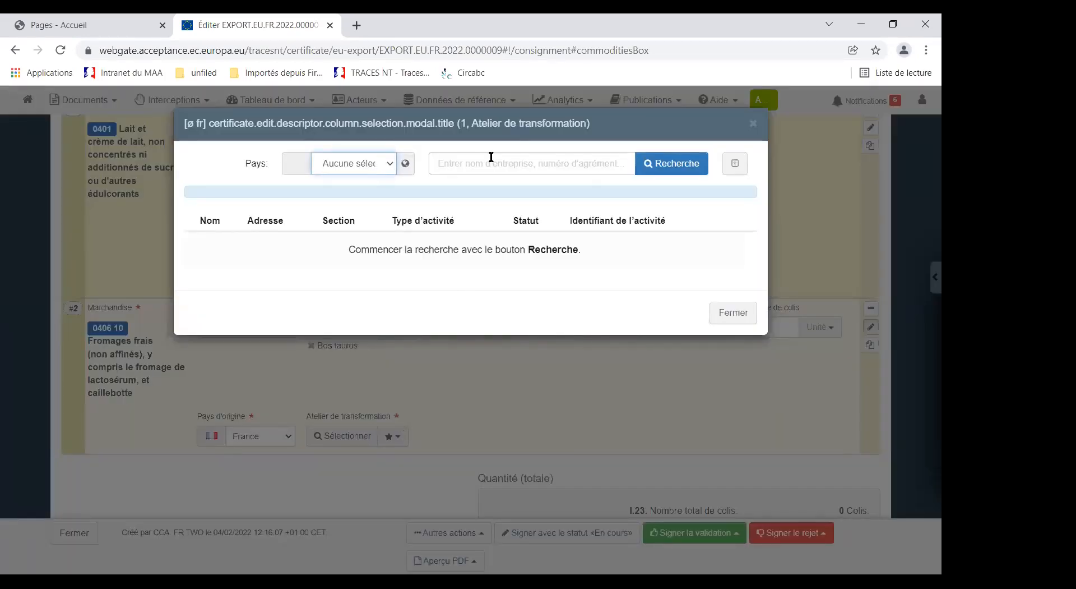
click(731, 162)
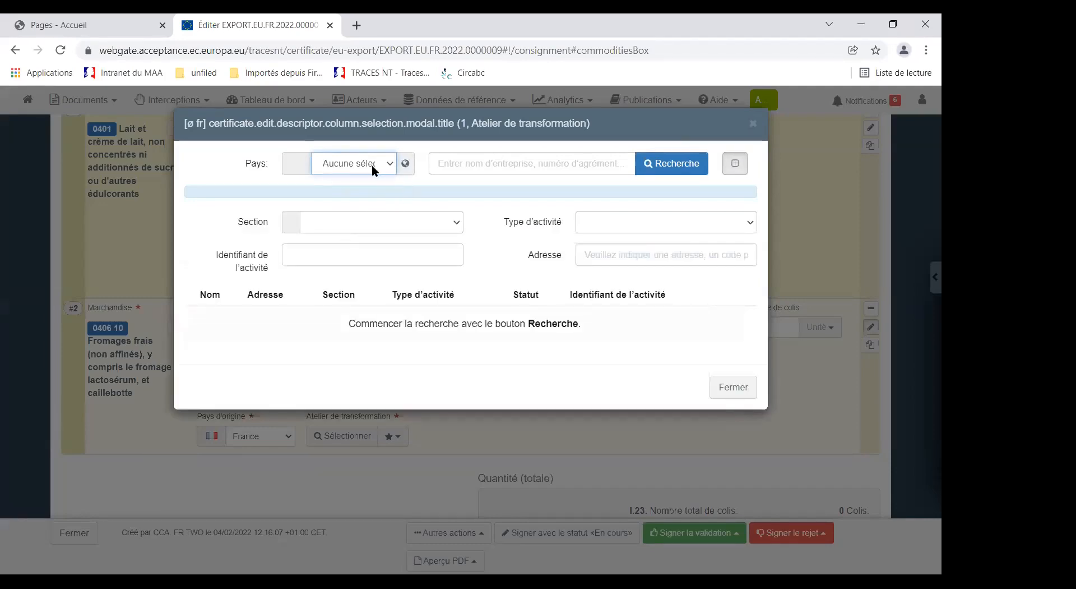
click(361, 163)
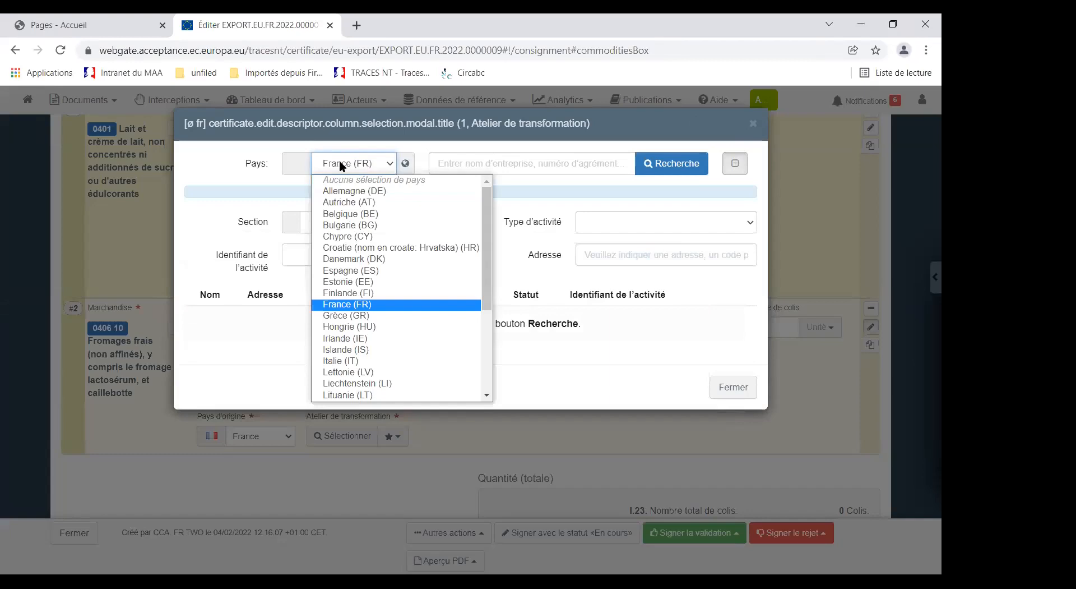
click(456, 222)
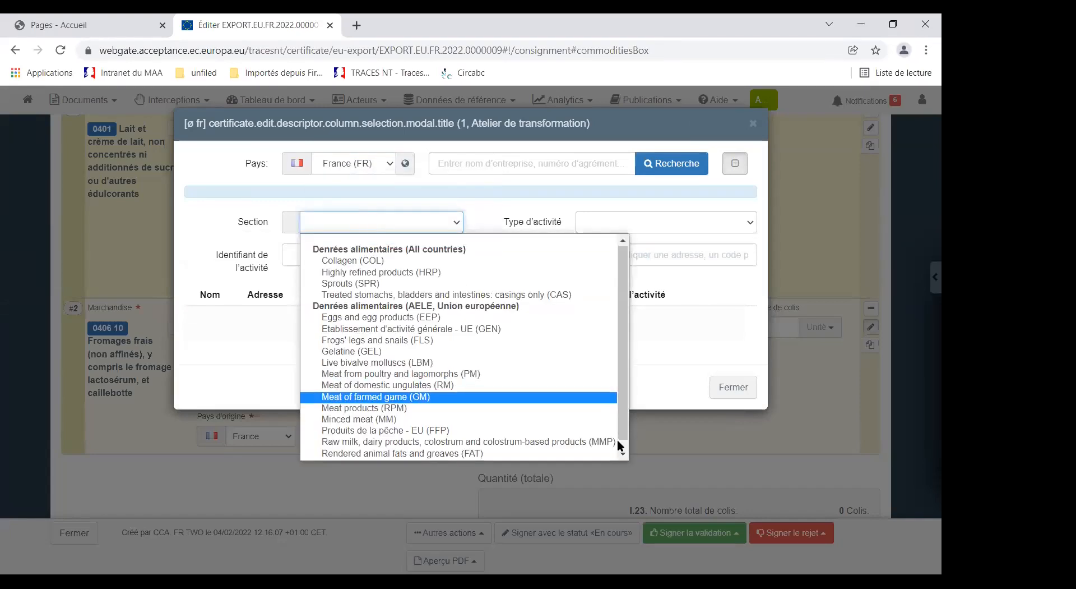
scroll(617, 439, down, 1)
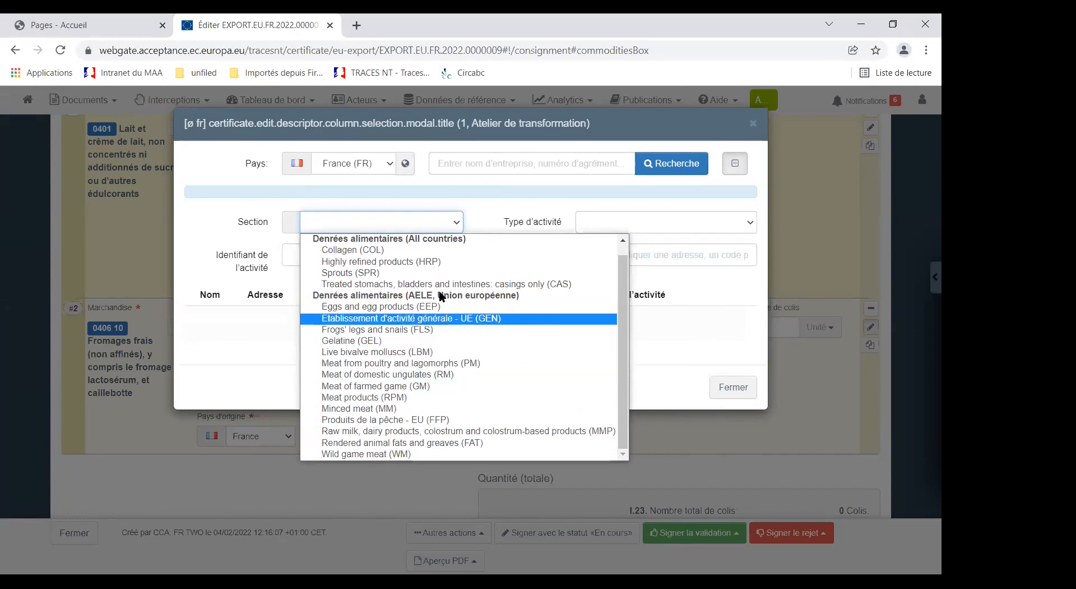
click(385, 434)
click(657, 161)
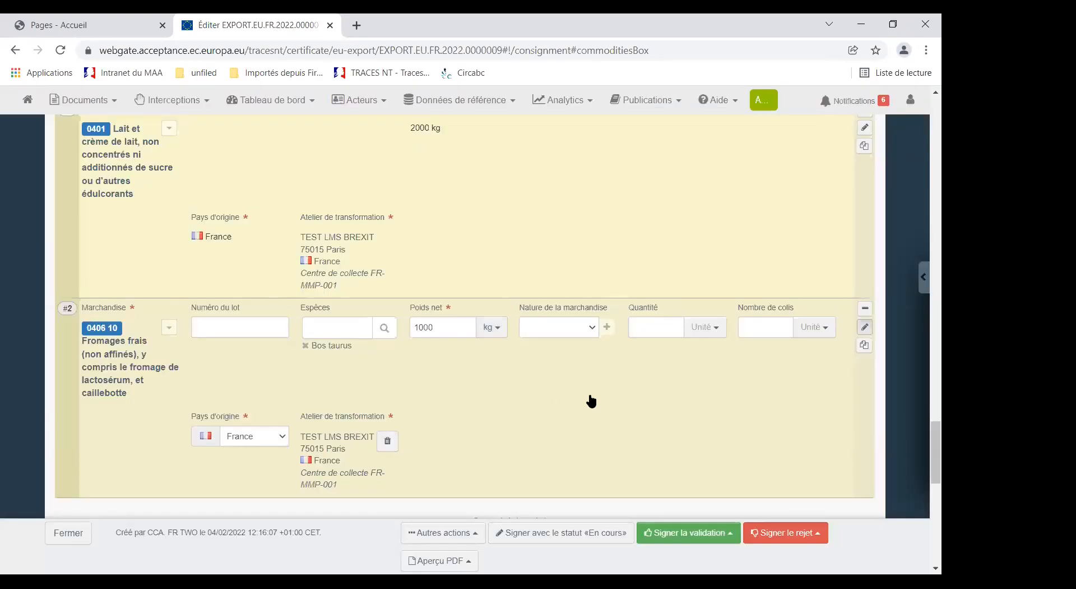
Step: Check the two commodity lines and try to sign the certificate with the status «En cours»
scroll(532, 418, up, 1)
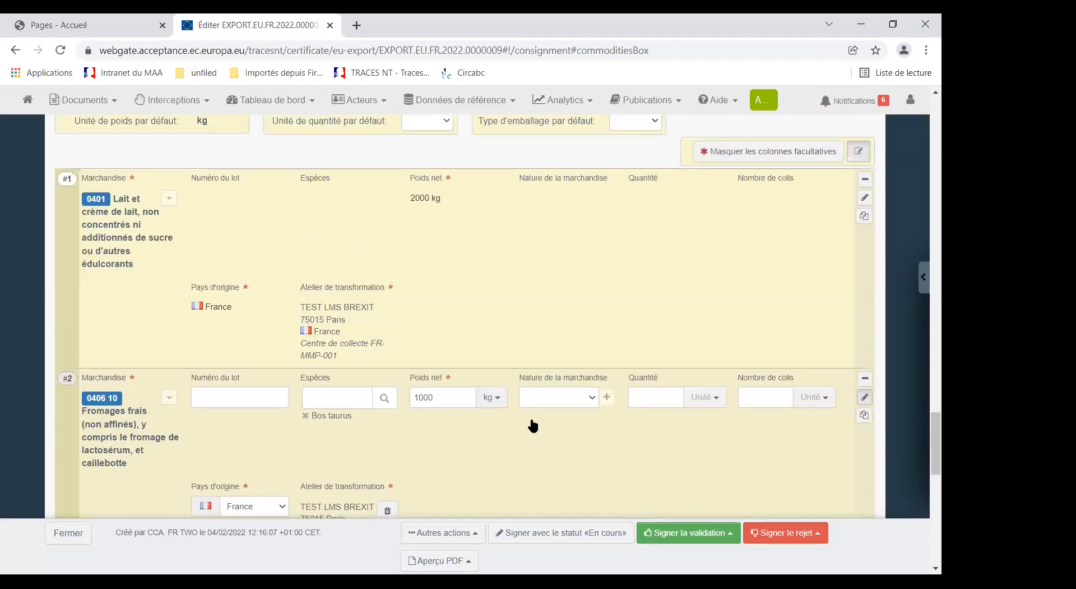
scroll(532, 419, down, 2)
click(549, 533)
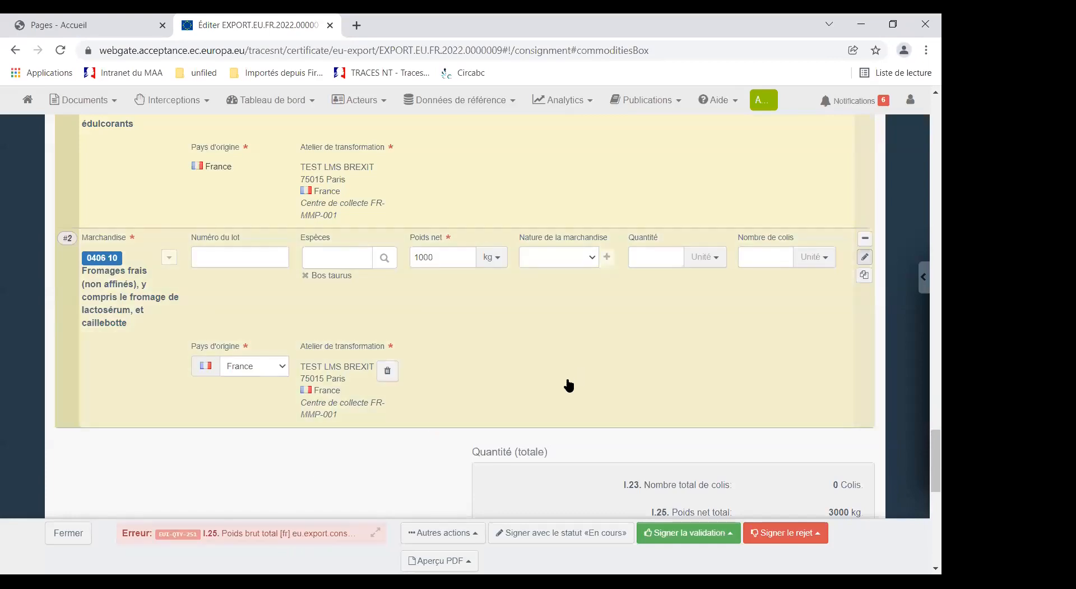
Step: Set the total gross weight (I.25) to 3500 kg and sign the certificate with the status «En cours»
scroll(568, 380, down, 3)
scroll(514, 348, up, 3)
scroll(593, 369, down, 3)
double_click(785, 428)
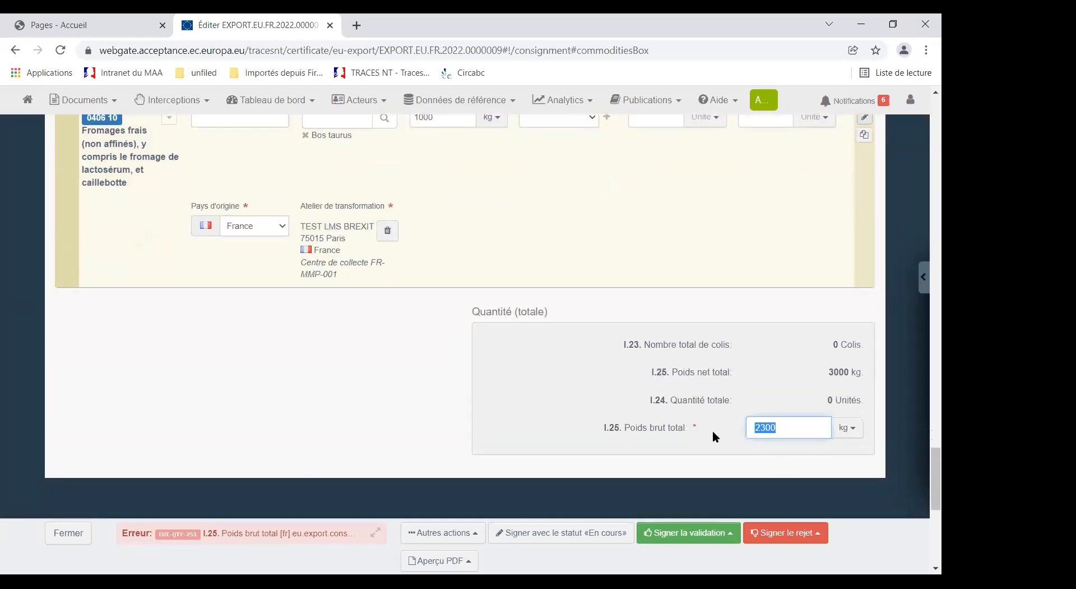
text(3500)
click(397, 389)
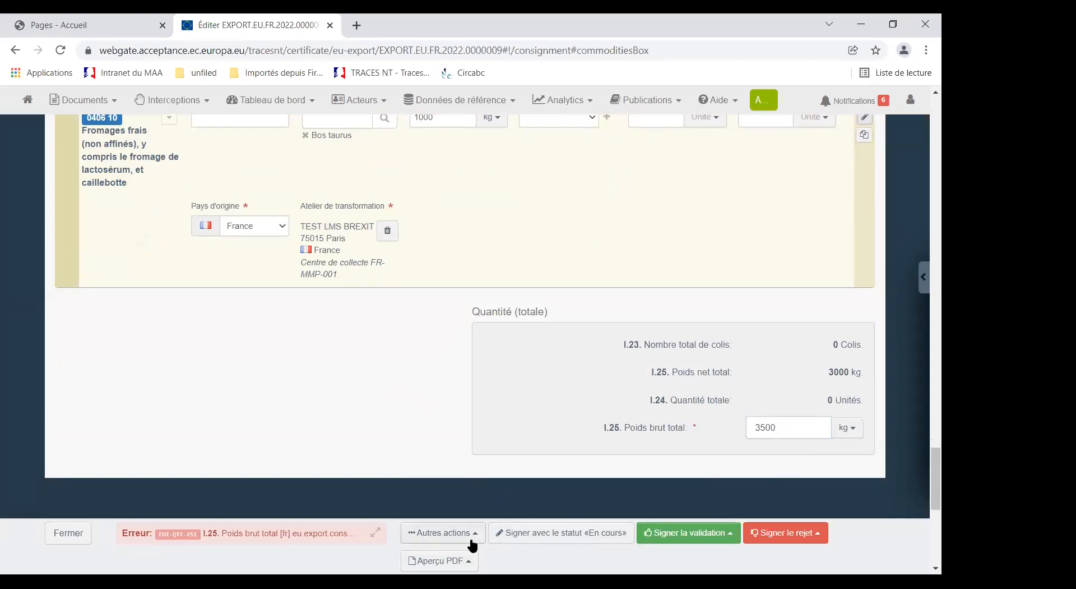
click(517, 537)
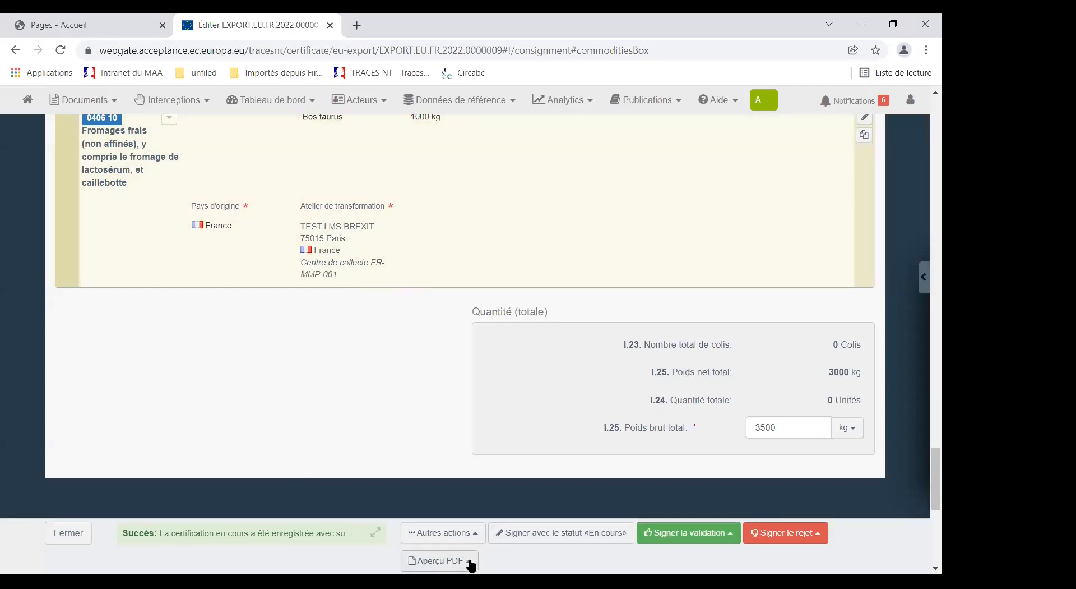
Step: Generate the PDF preview of the updated certificate and examine the total weights and the goods description (I.28)
click(470, 565)
click(440, 513)
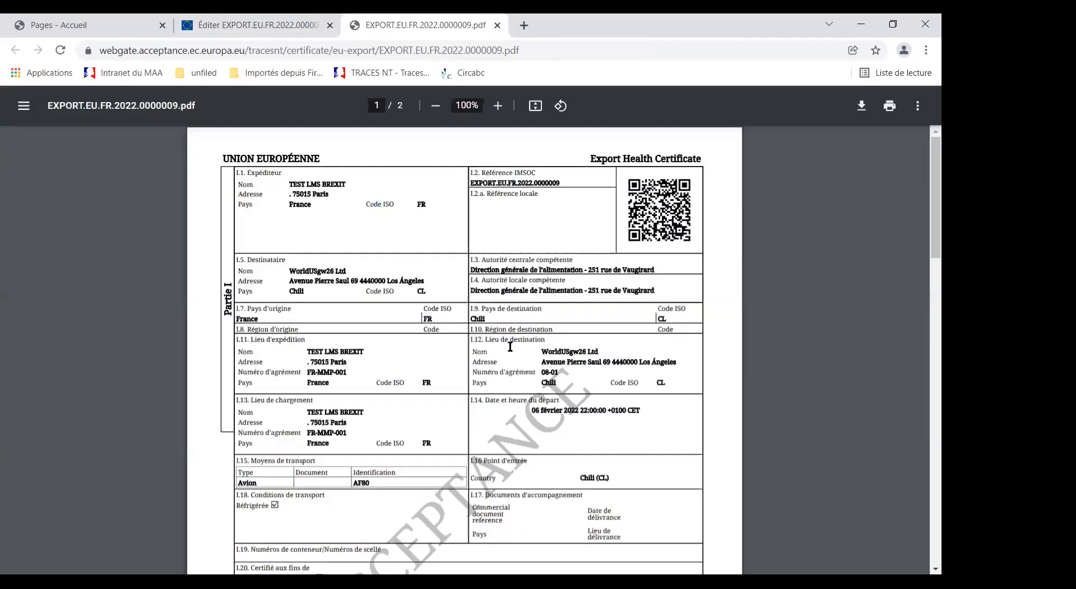
scroll(470, 355, down, 7)
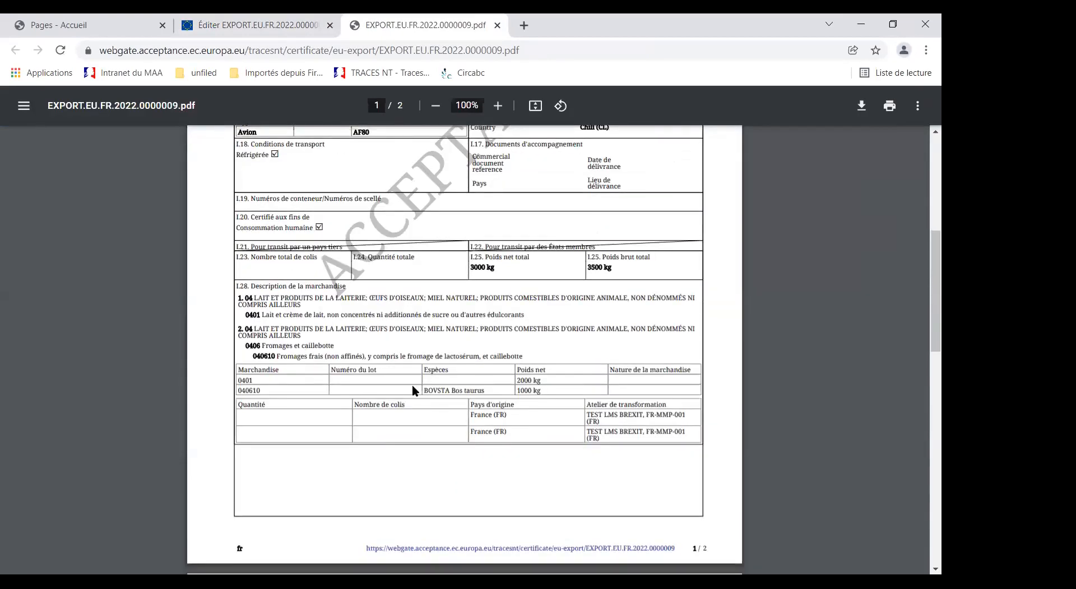
scroll(416, 391, up, 3)
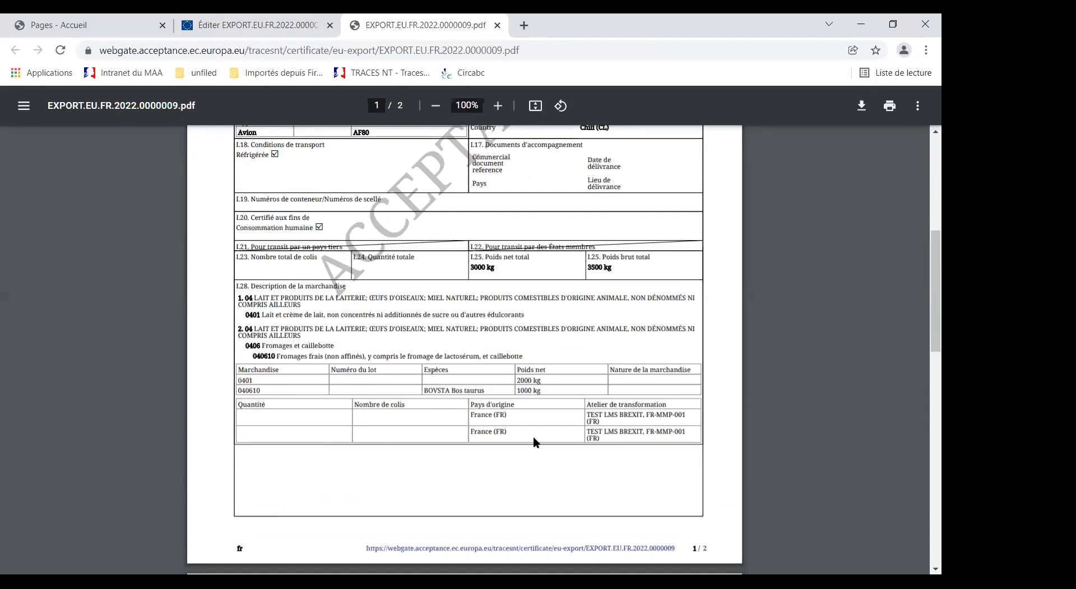
scroll(362, 442, down, 3)
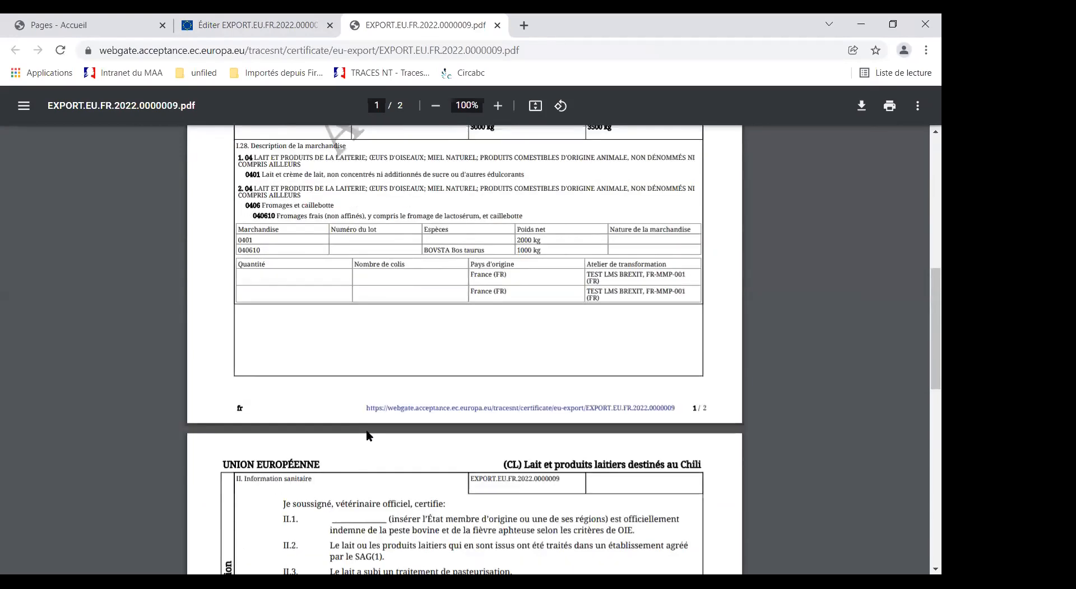